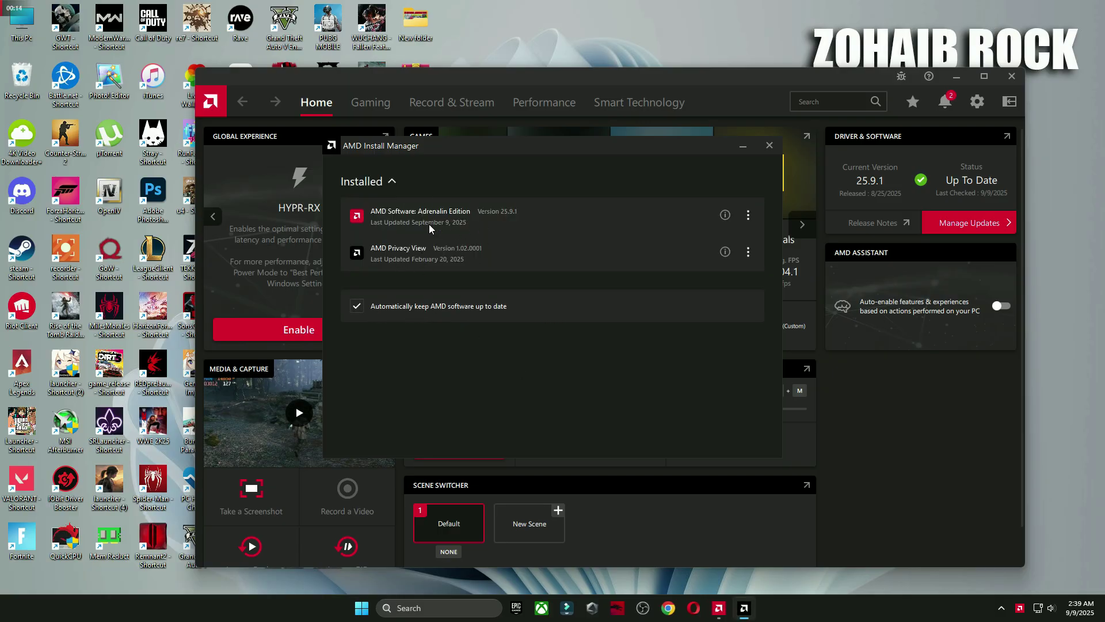
# Clear the AMD windows from the desktop and extract the AMD Radeon Software optimize pack archive in place
pyautogui.click(768, 147)
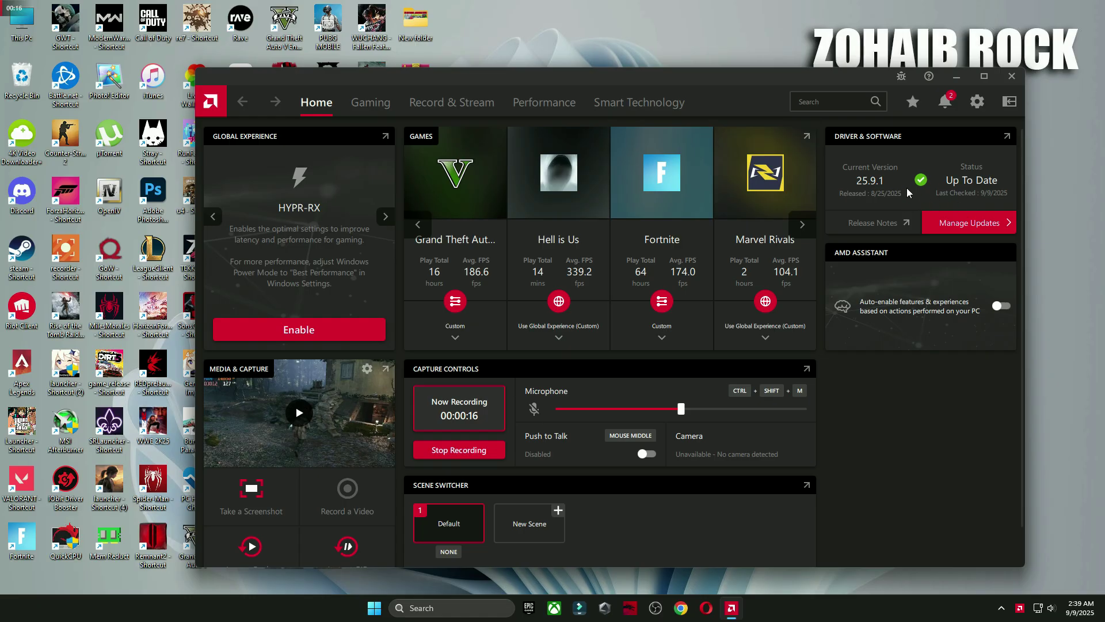
pyautogui.click(956, 76)
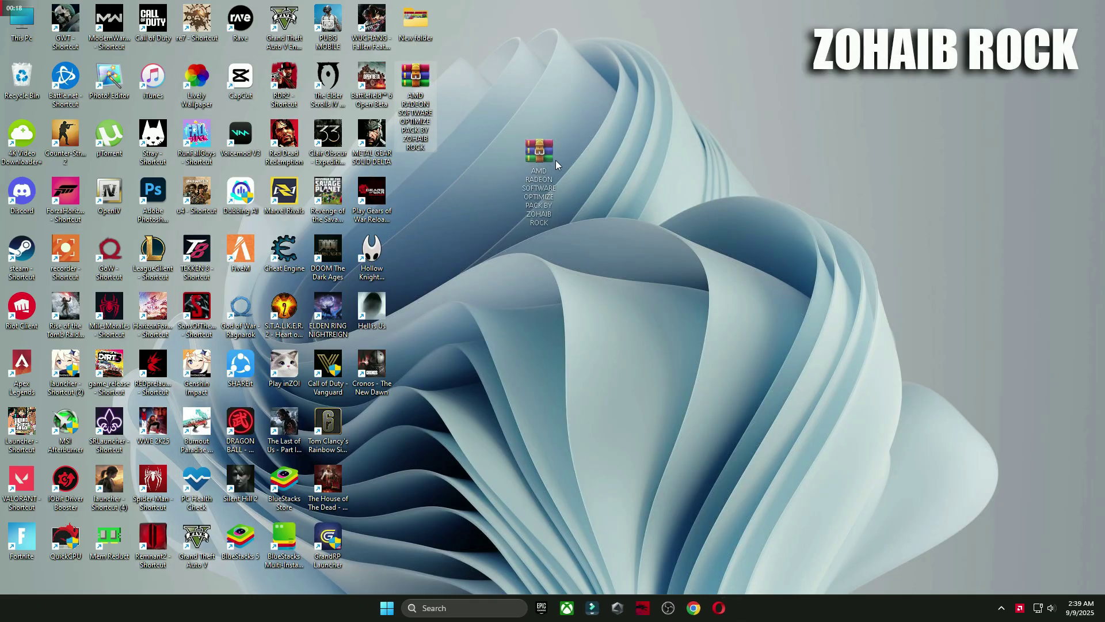
pyautogui.moveTo(554, 160); pyautogui.dragTo(647, 144)
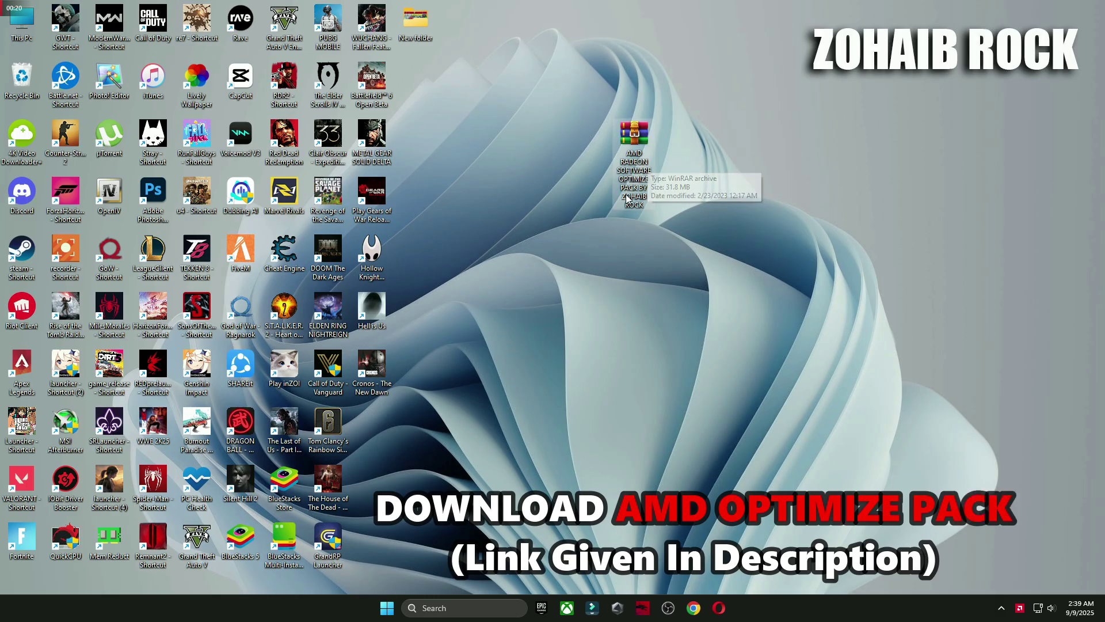
pyautogui.rightClick(632, 162)
pyautogui.moveTo(667, 383)
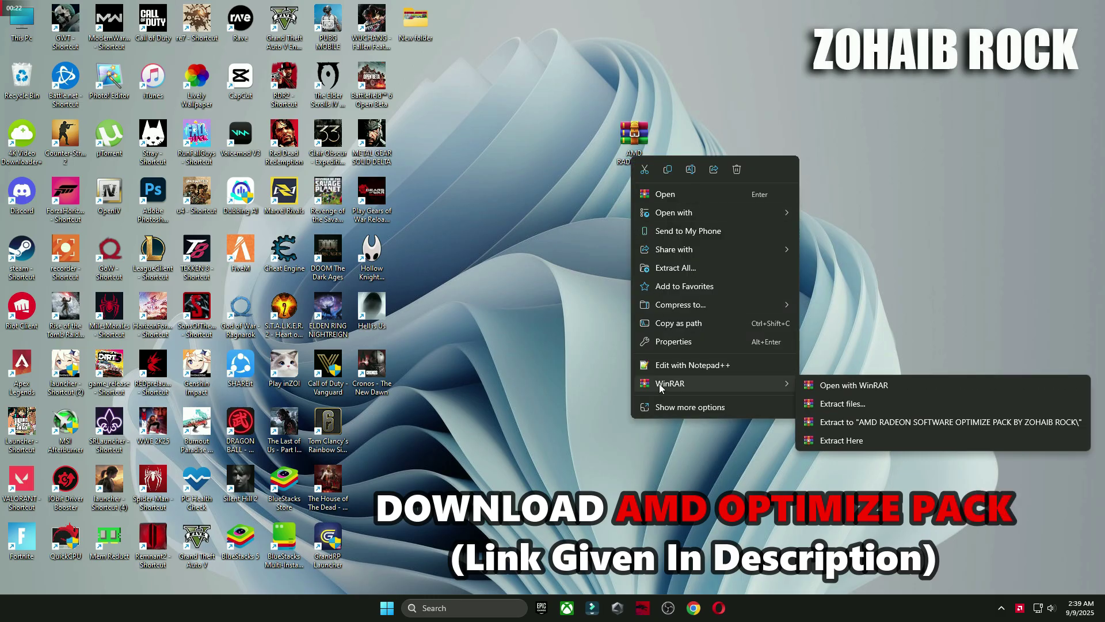
pyautogui.click(828, 441)
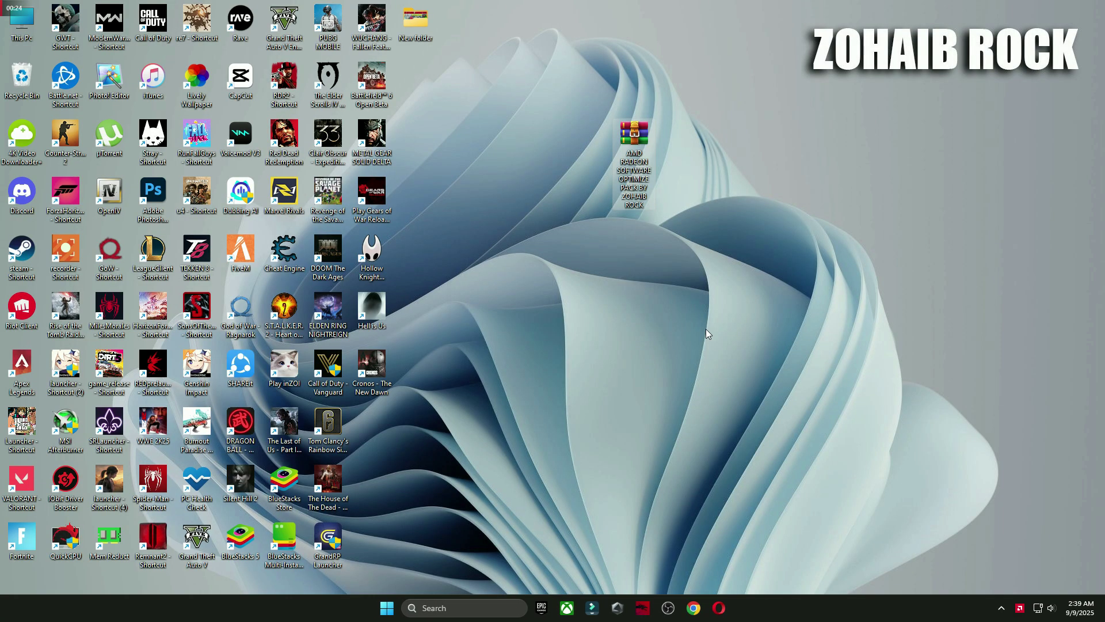
# Place the extracted pack folder beside its archive and open its 1 Windows Settings Best (Registry) subfolder
pyautogui.moveTo(386, 424); pyautogui.dragTo(543, 162)
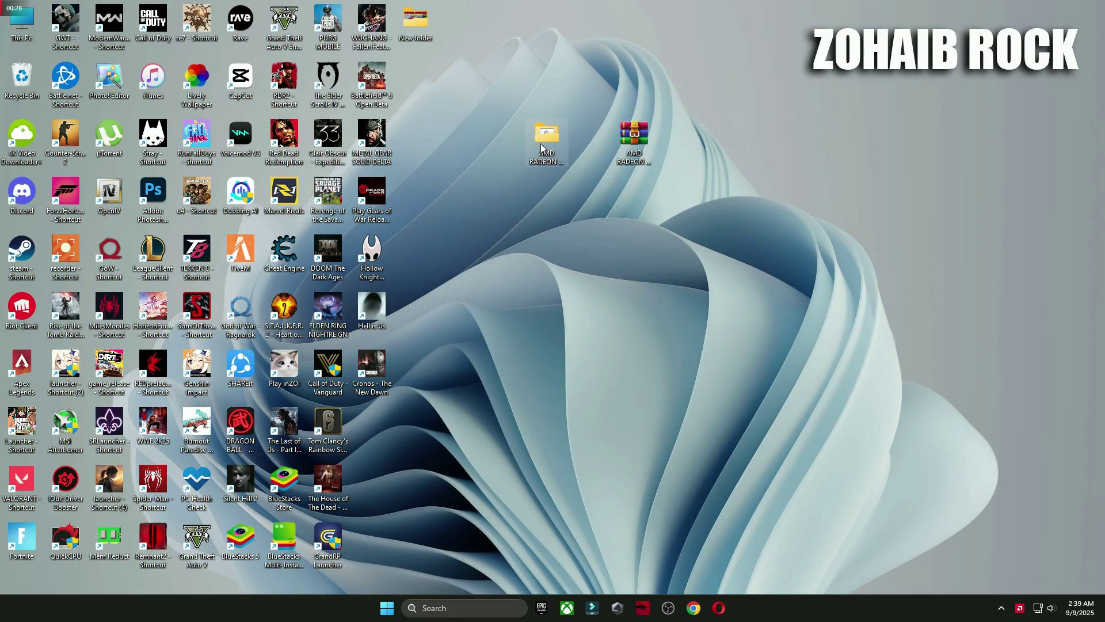
pyautogui.doubleClick(540, 144)
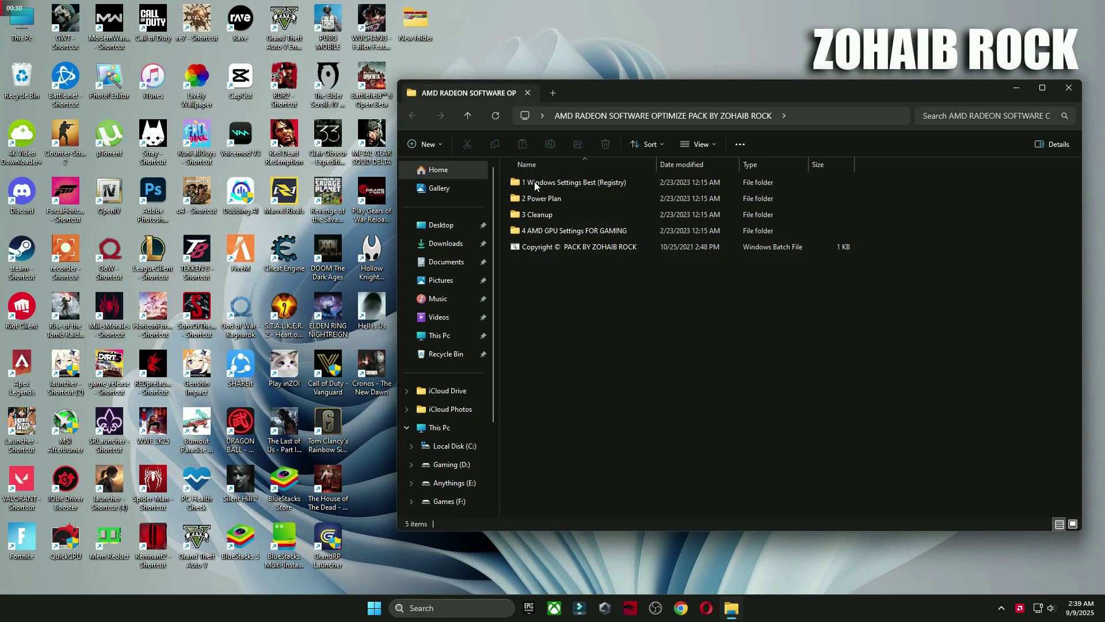
pyautogui.doubleClick(532, 183)
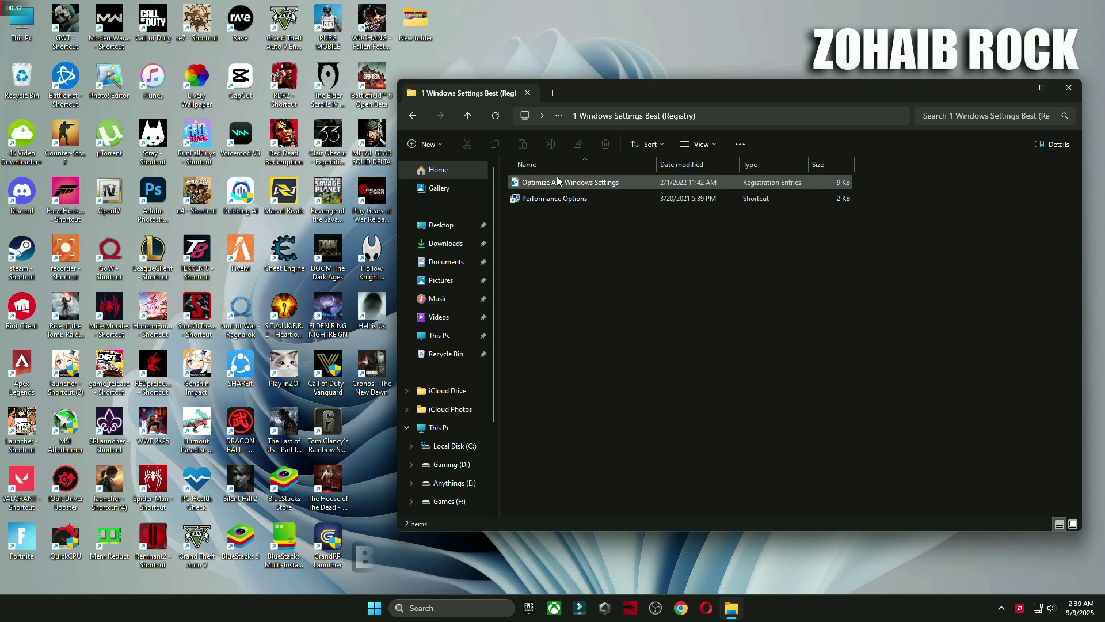
# Look through the System page of Windows Settings and close it
pyautogui.press('super')
pyautogui.click(627, 256)
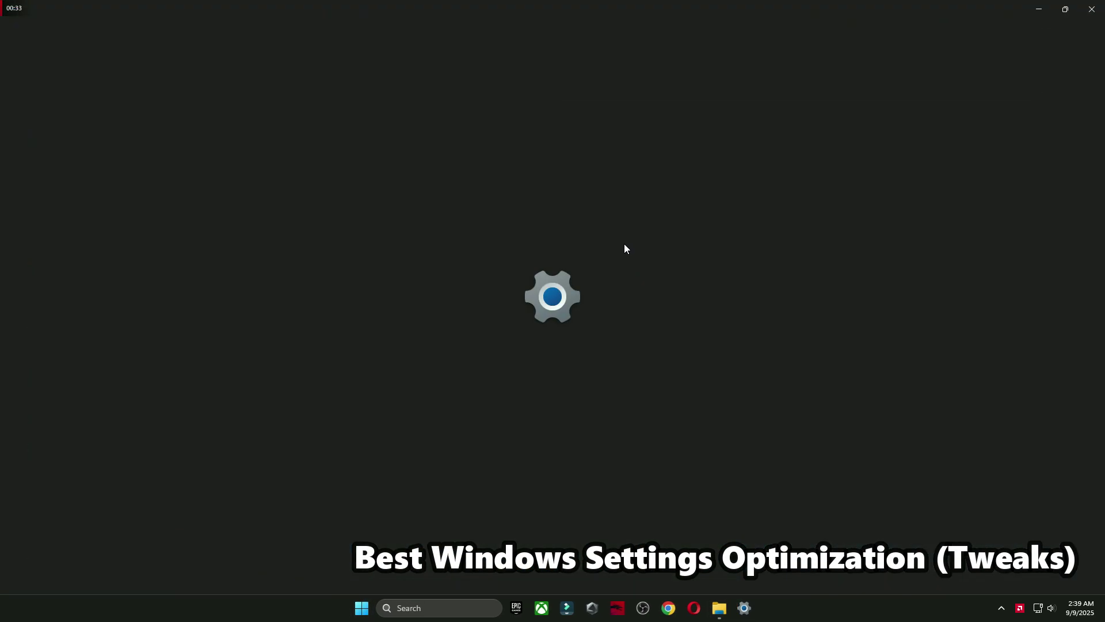
pyautogui.scroll(-3, 441, 401)
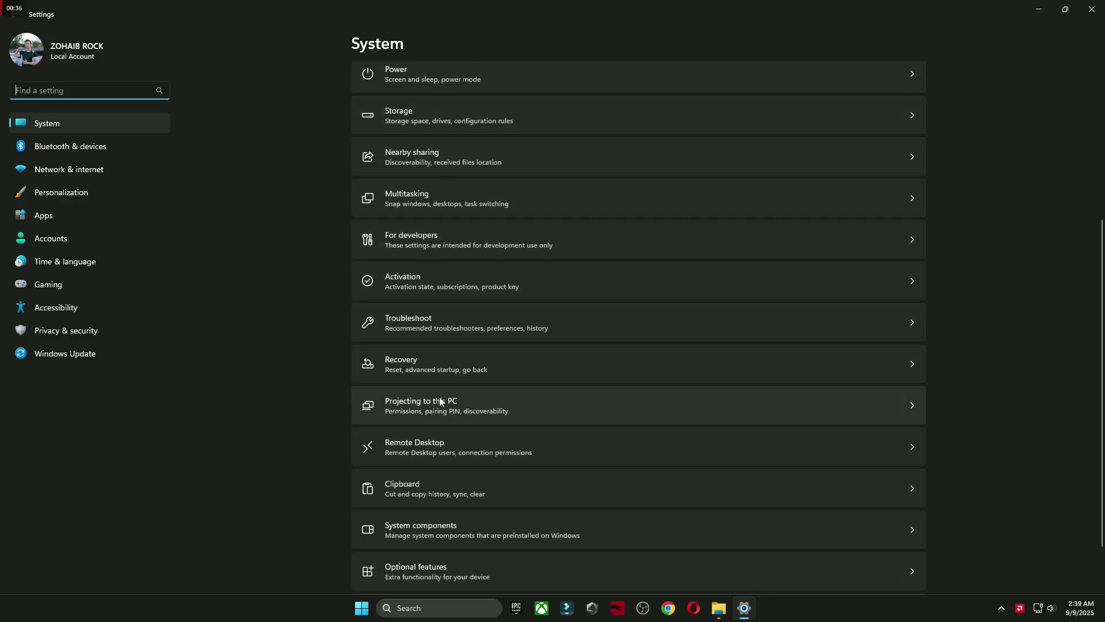
pyautogui.click(1082, 10)
# Add the entries of the Optimize ALL Windows Settings file to the registry
pyautogui.doubleClick(533, 184)
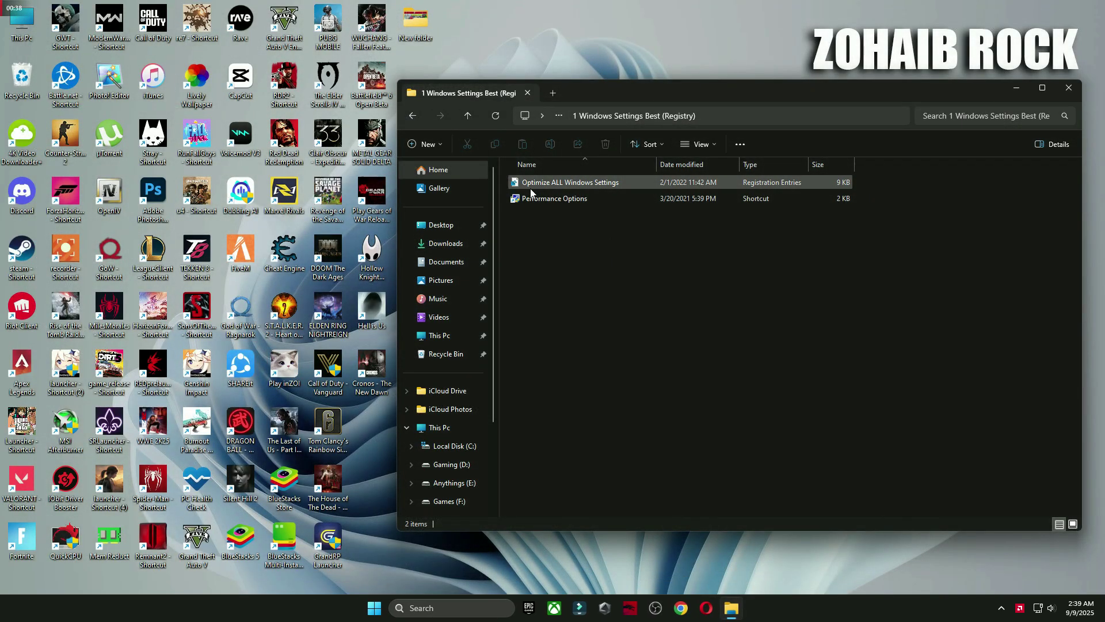
pyautogui.click(592, 395)
pyautogui.click(630, 316)
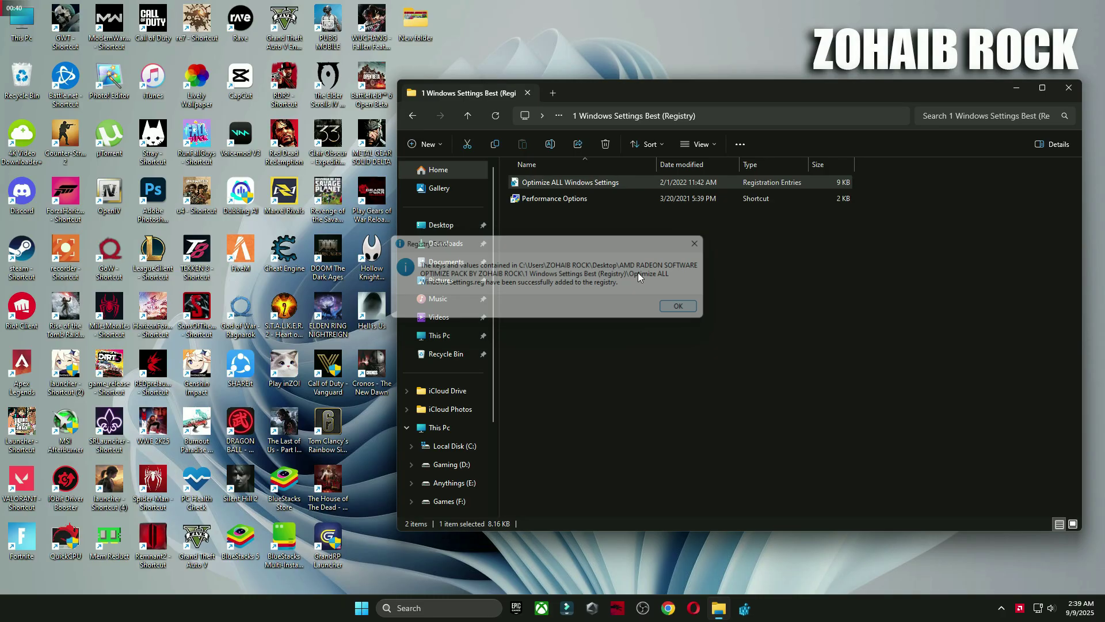
pyautogui.press('Return')
# Open the Performance Options shortcut and confirm the visual effects with "Let Windows choose what's best for my computer"
pyautogui.doubleClick(555, 202)
pyautogui.moveTo(313, 130); pyautogui.dragTo(712, 146)
pyautogui.click(549, 220)
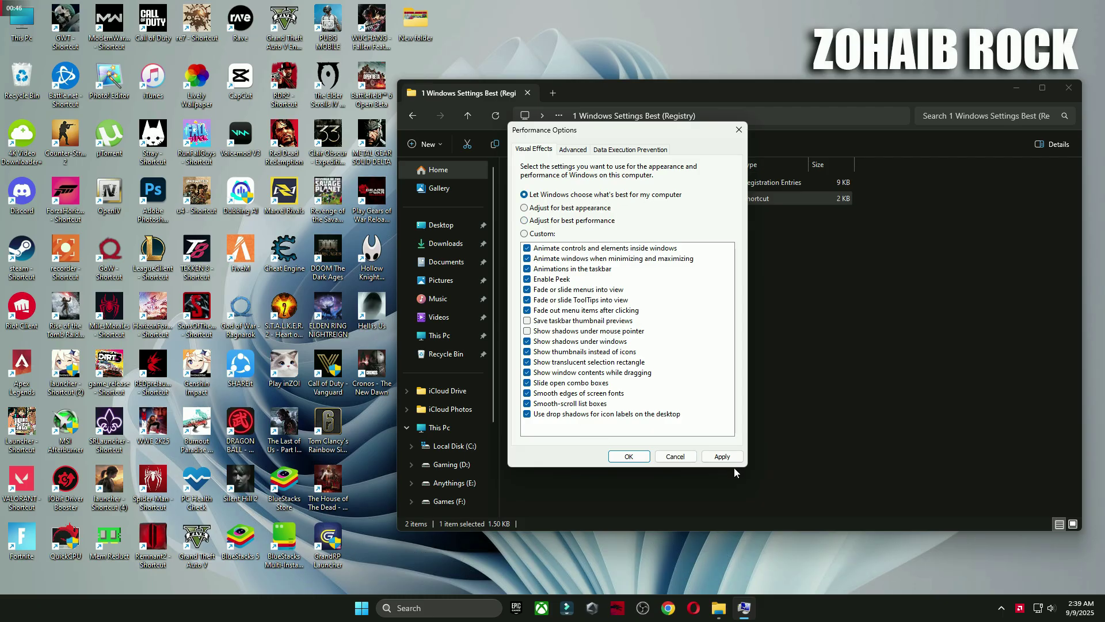
pyautogui.click(628, 456)
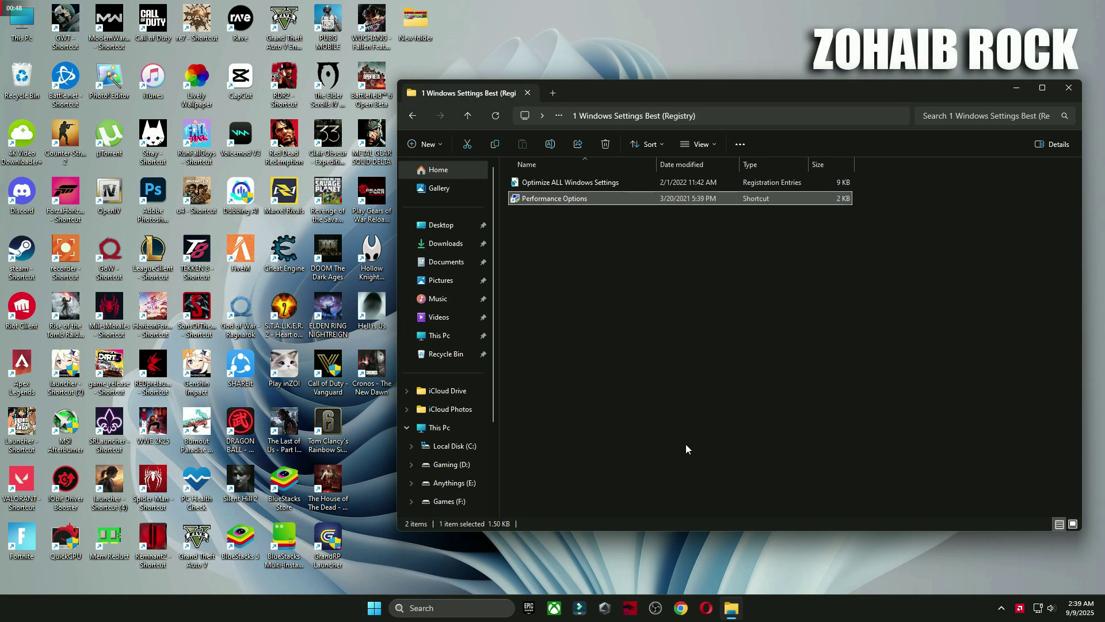
# Open the pack's 2 Power Plan folder, launch the installed Quick CPU with administrator permission, and minimize the folder window
pyautogui.click(420, 113)
pyautogui.doubleClick(528, 201)
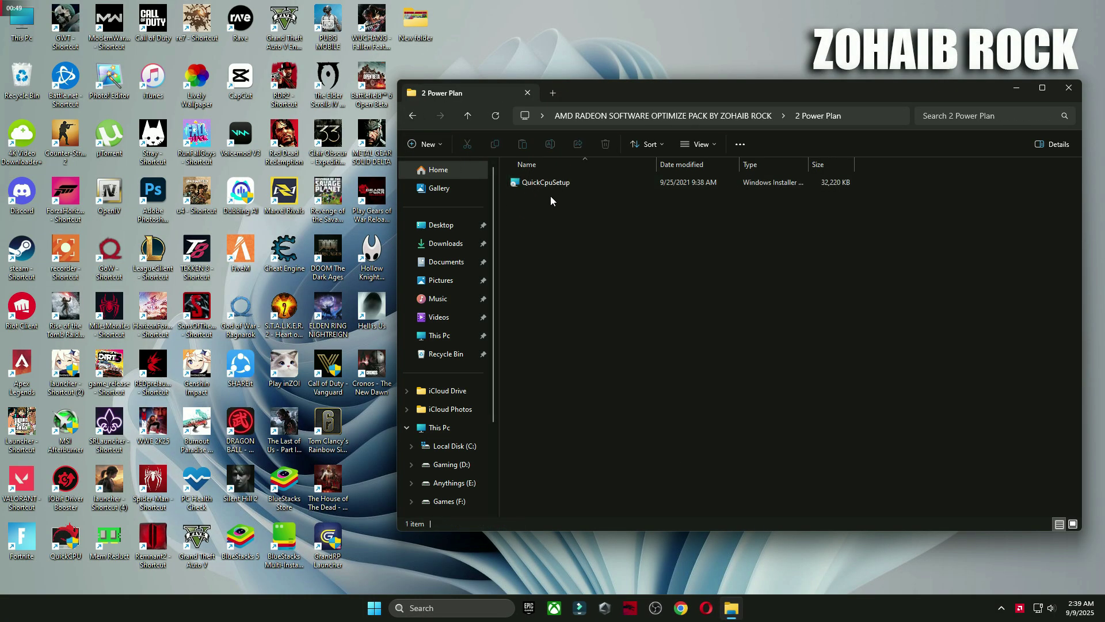
pyautogui.doubleClick(65, 542)
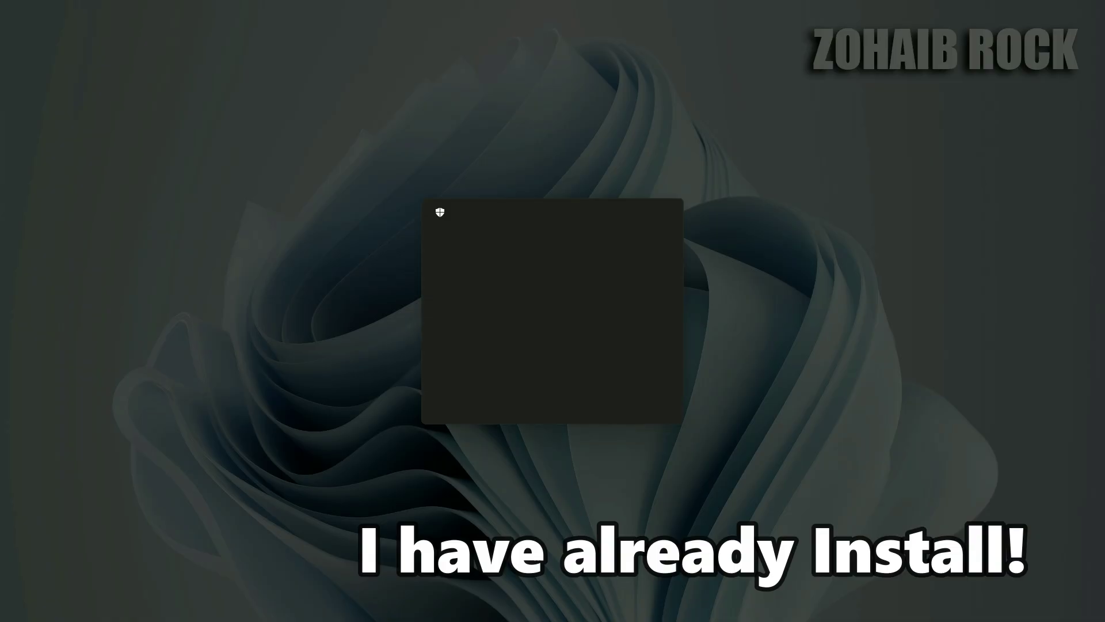
pyautogui.click(494, 400)
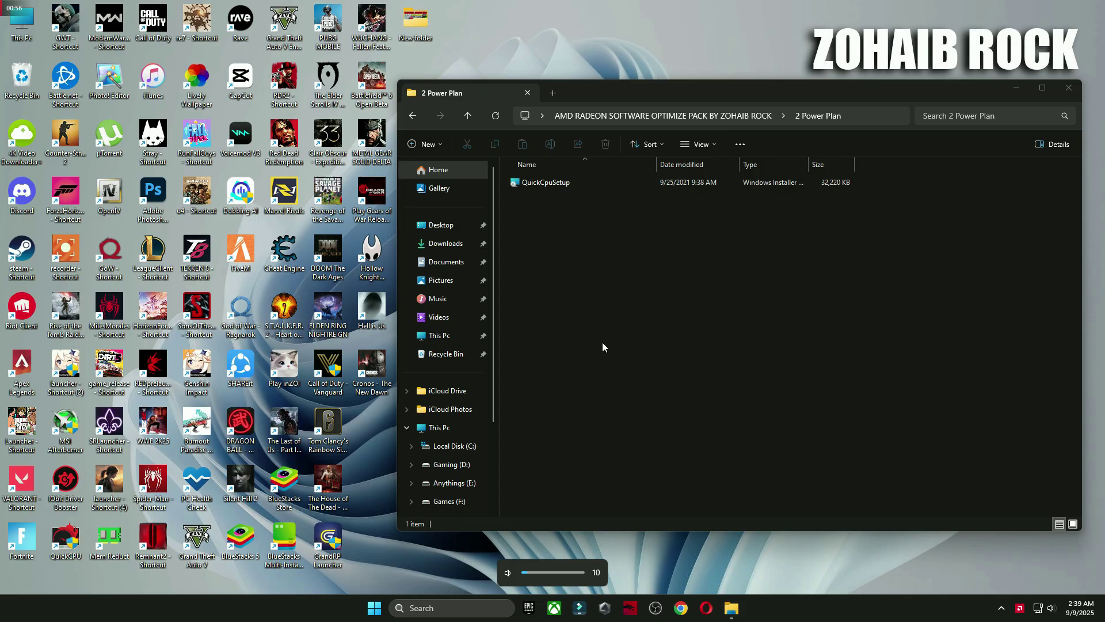
pyautogui.click(1014, 89)
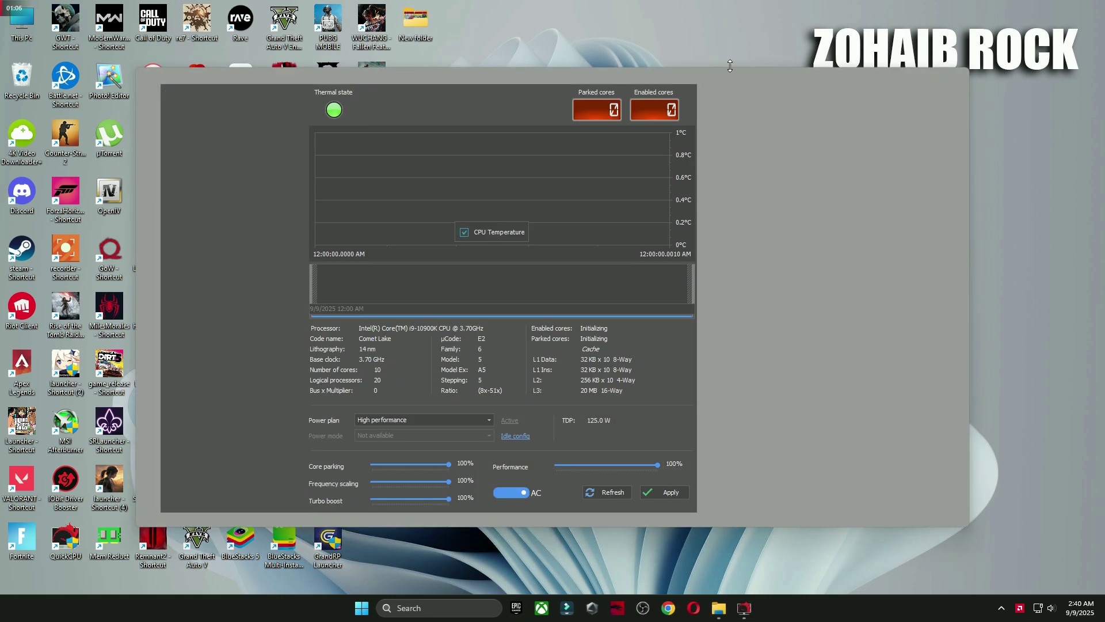
# Check Quick CPU for application updates, dismiss the update dialog and reposition the main window
pyautogui.moveTo(735, 74); pyautogui.dragTo(838, 84)
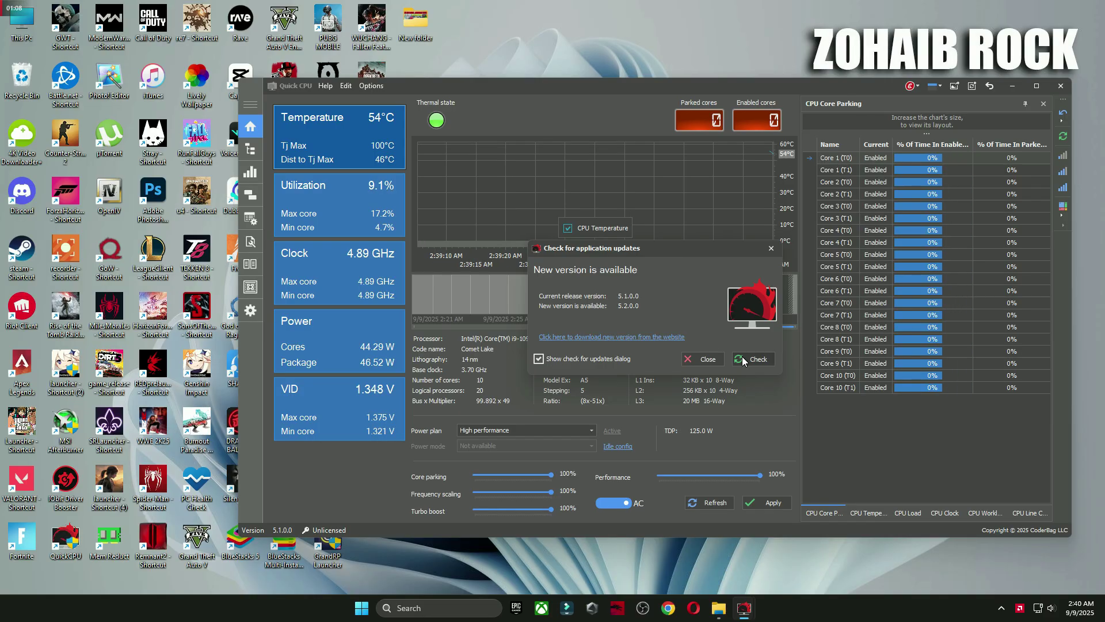
pyautogui.click(748, 360)
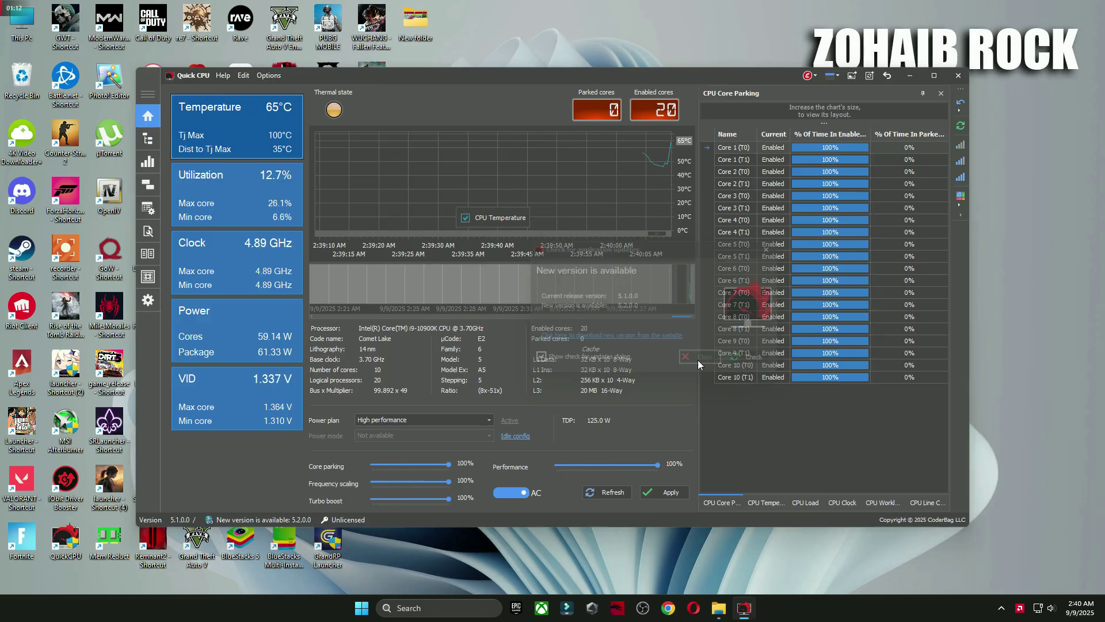
pyautogui.click(697, 360)
pyautogui.moveTo(606, 81); pyautogui.dragTo(711, 100)
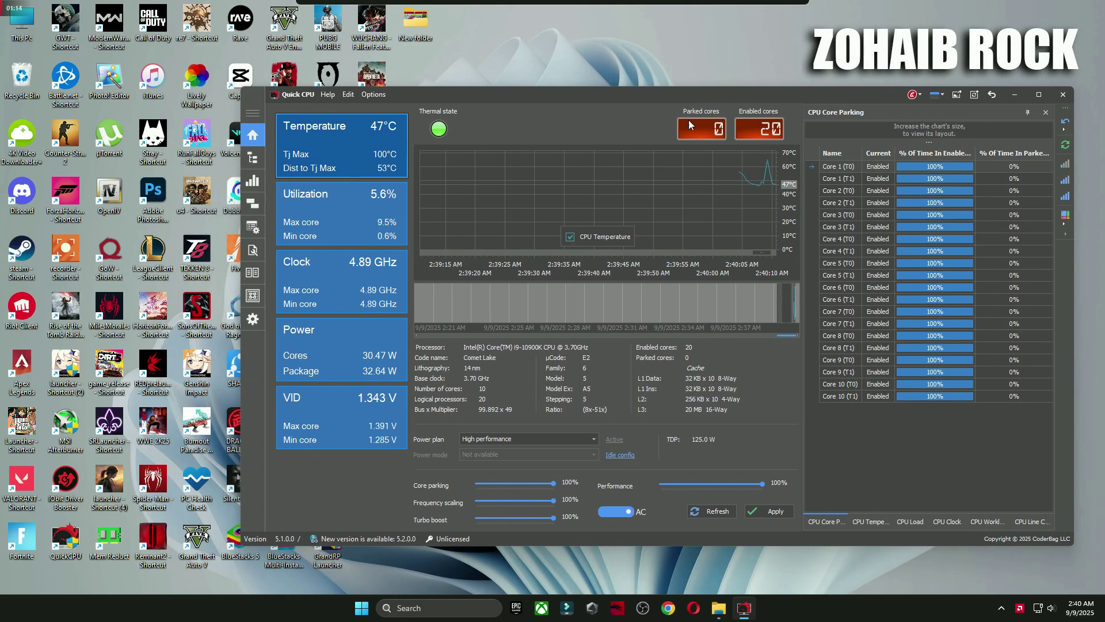
# Apply the High performance power plan with frequency scaling and turbo boost at 100%, and close Quick CPU
pyautogui.click(528, 436)
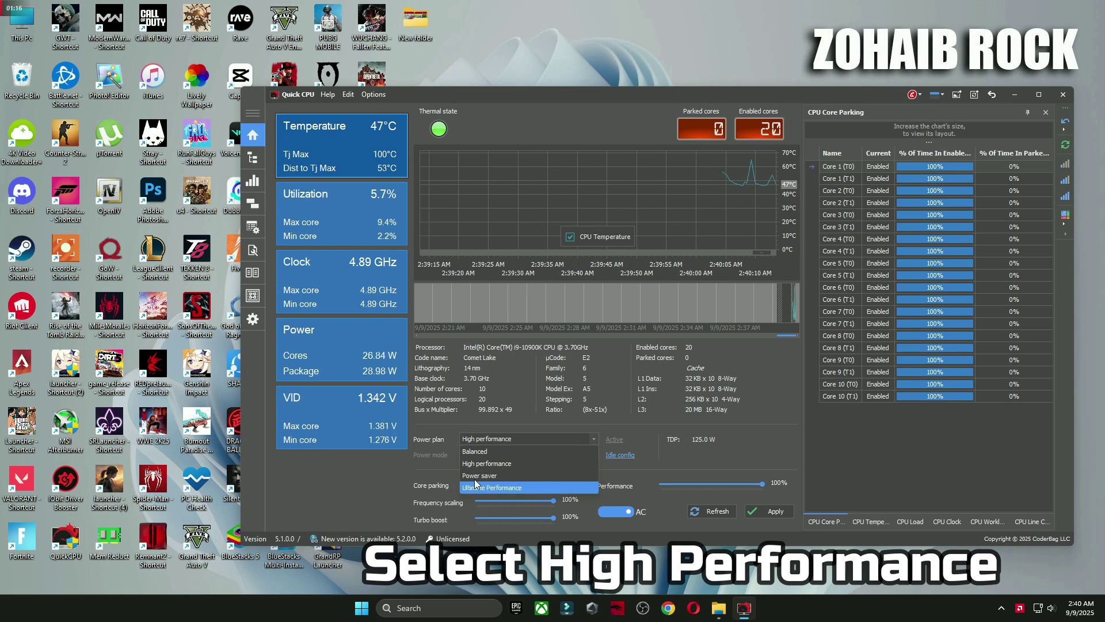
pyautogui.click(511, 463)
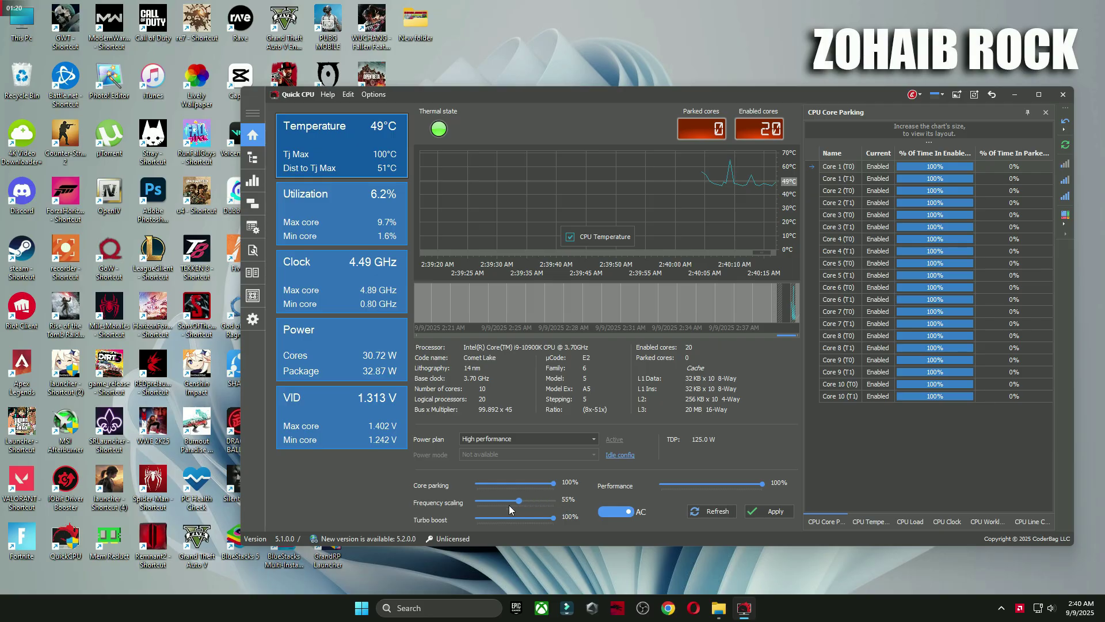
pyautogui.moveTo(508, 505); pyautogui.dragTo(554, 500)
pyautogui.moveTo(553, 517)
pyautogui.mouseDown()
pyautogui.moveTo(427, 521)
pyautogui.moveTo(561, 518)
pyautogui.mouseUp()
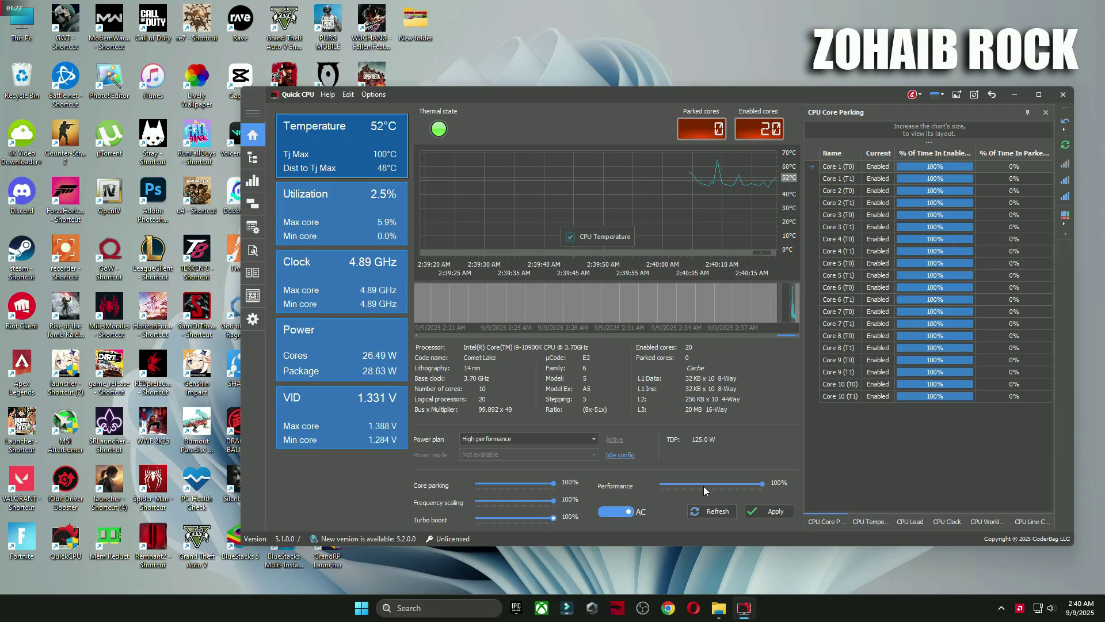
pyautogui.click(769, 511)
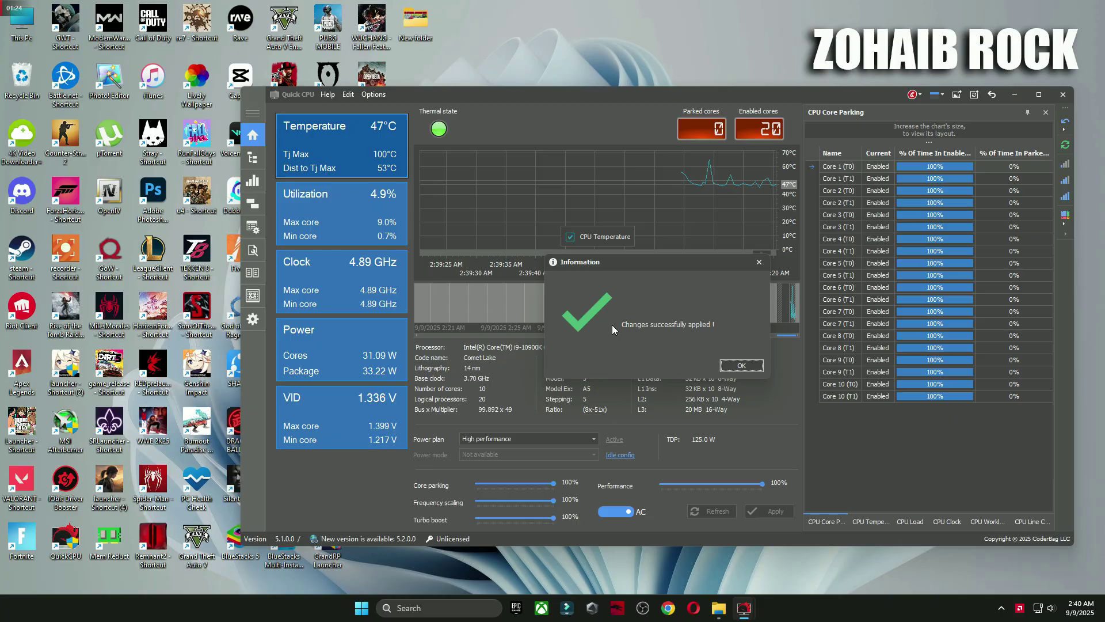
pyautogui.click(738, 367)
pyautogui.click(1063, 95)
# Search Windows for "power", review the active and additional plans in Power Options, and close the window
pyautogui.click(455, 607)
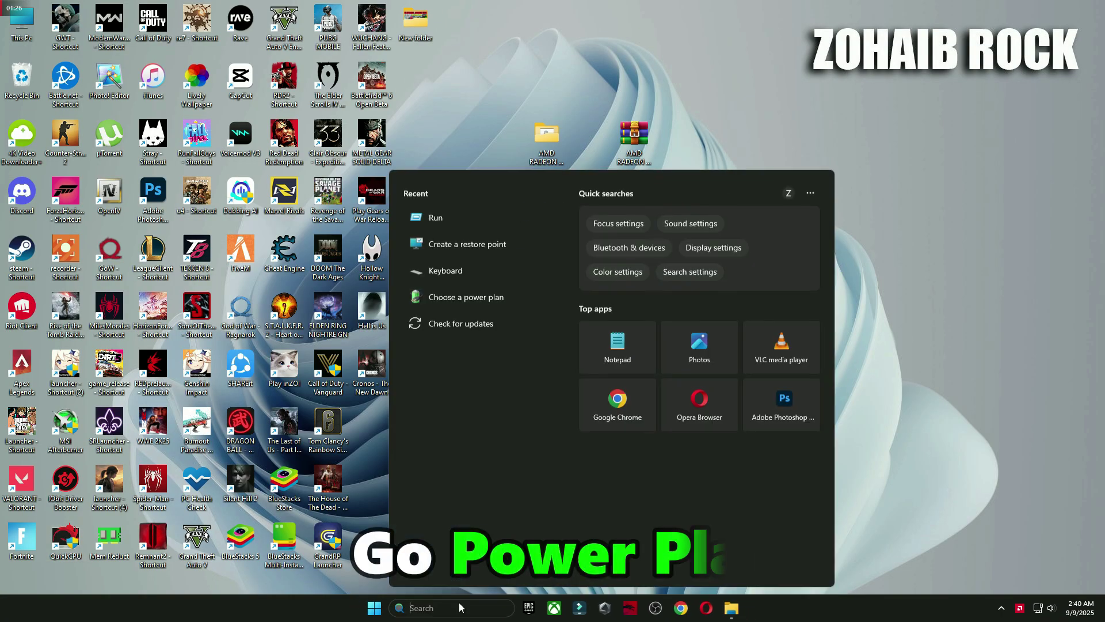
pyautogui.write('power')
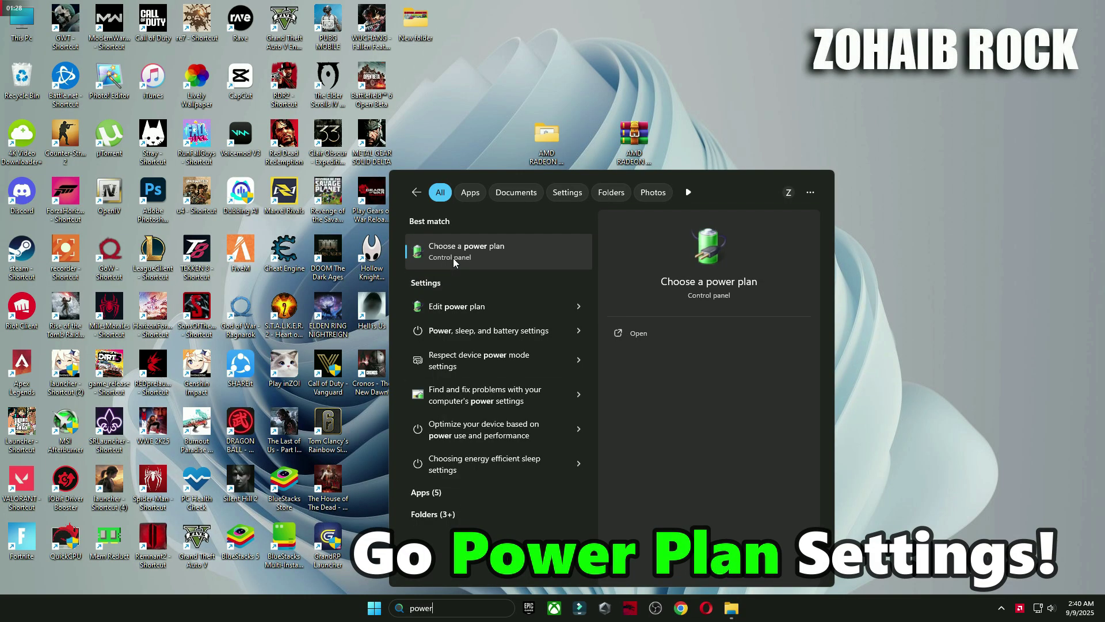
pyautogui.click(489, 254)
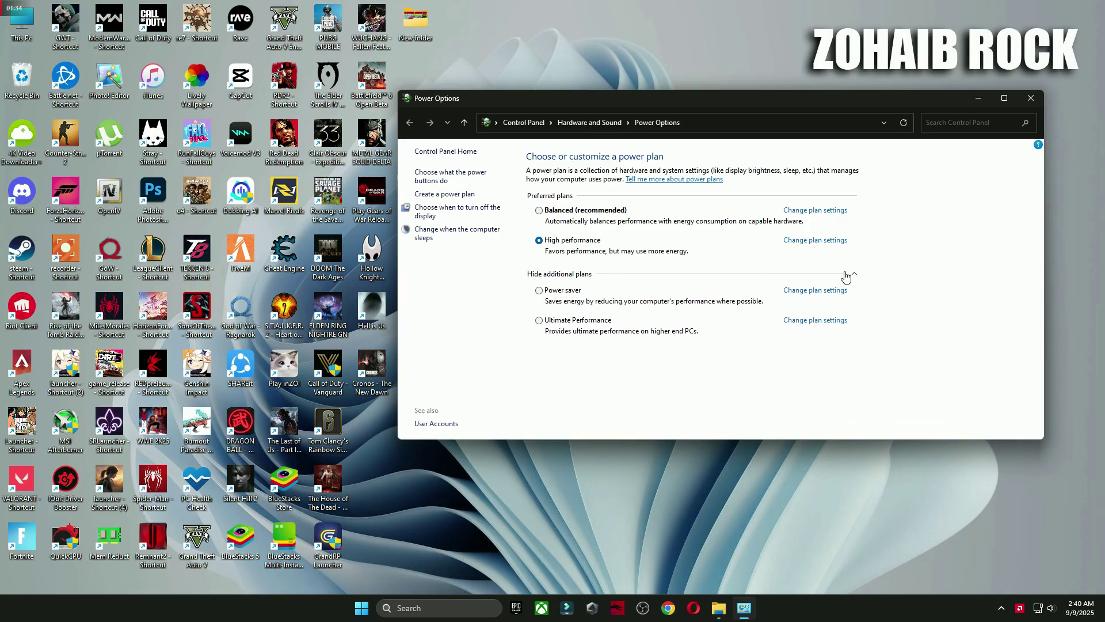
pyautogui.click(846, 277)
pyautogui.click(1030, 98)
# Return to the optimize pack, open its 3 Cleanup folder and run Delete Prefetch Files
pyautogui.click(731, 605)
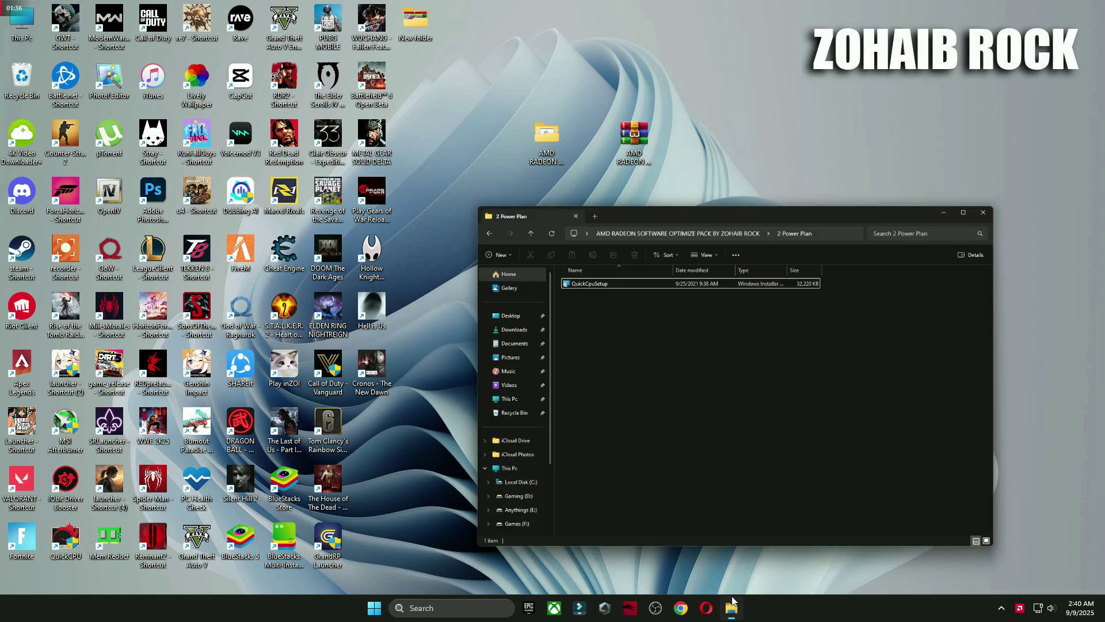
pyautogui.hotkey('alt', 'Left')
pyautogui.doubleClick(545, 215)
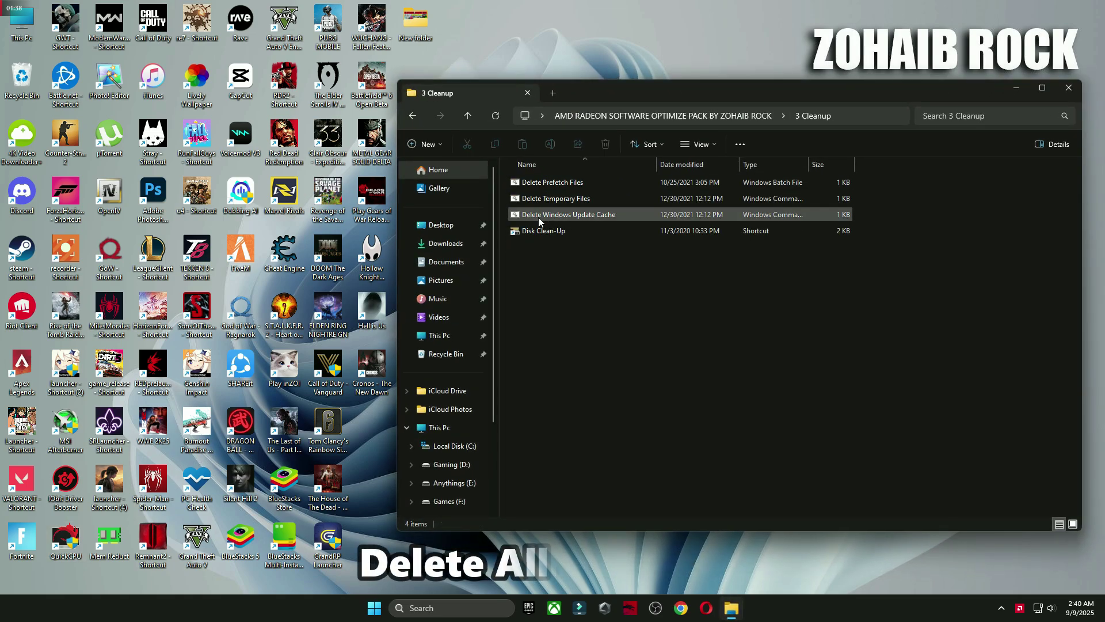
pyautogui.click(538, 184)
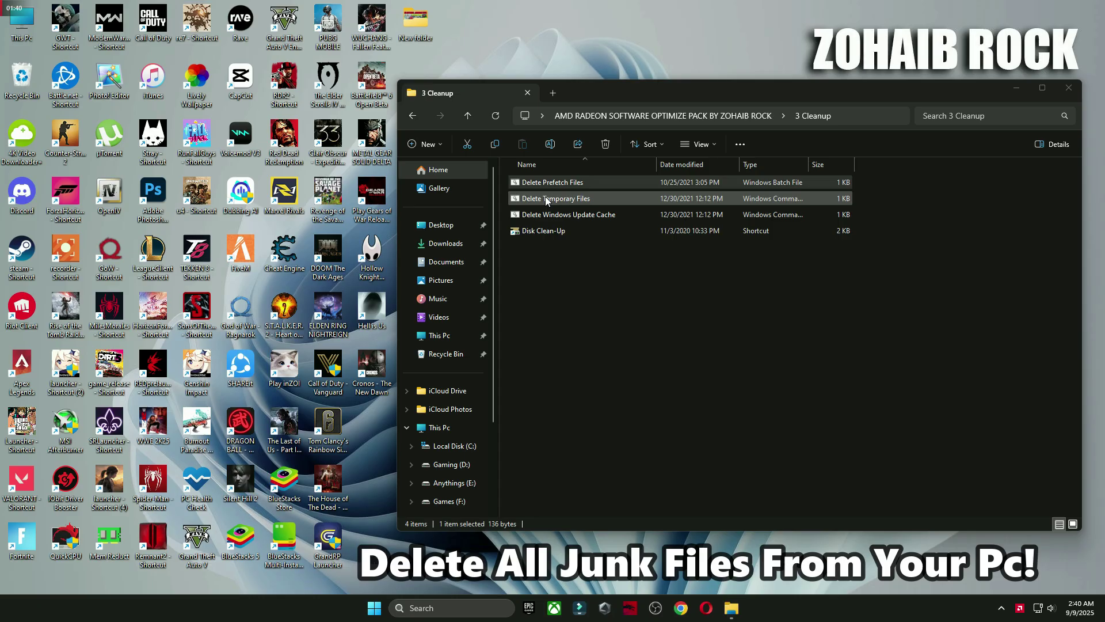
# Run the Delete Temporary Files and Delete Windows Update Cache scripts, dismissing each console window
pyautogui.doubleClick(545, 199)
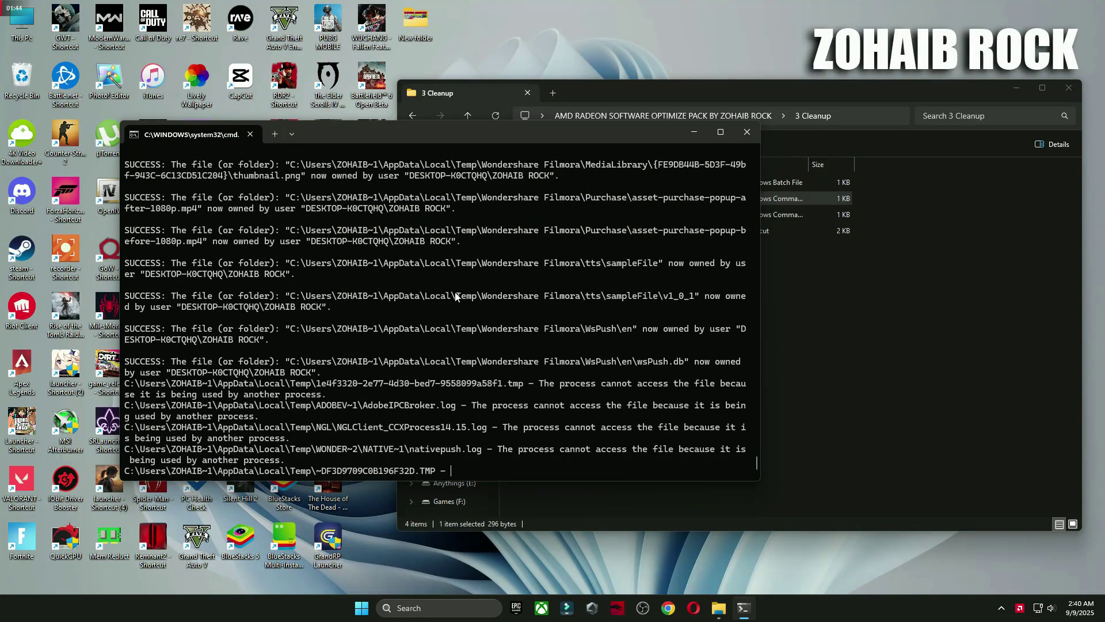
pyautogui.press('Return')
pyautogui.doubleClick(535, 214)
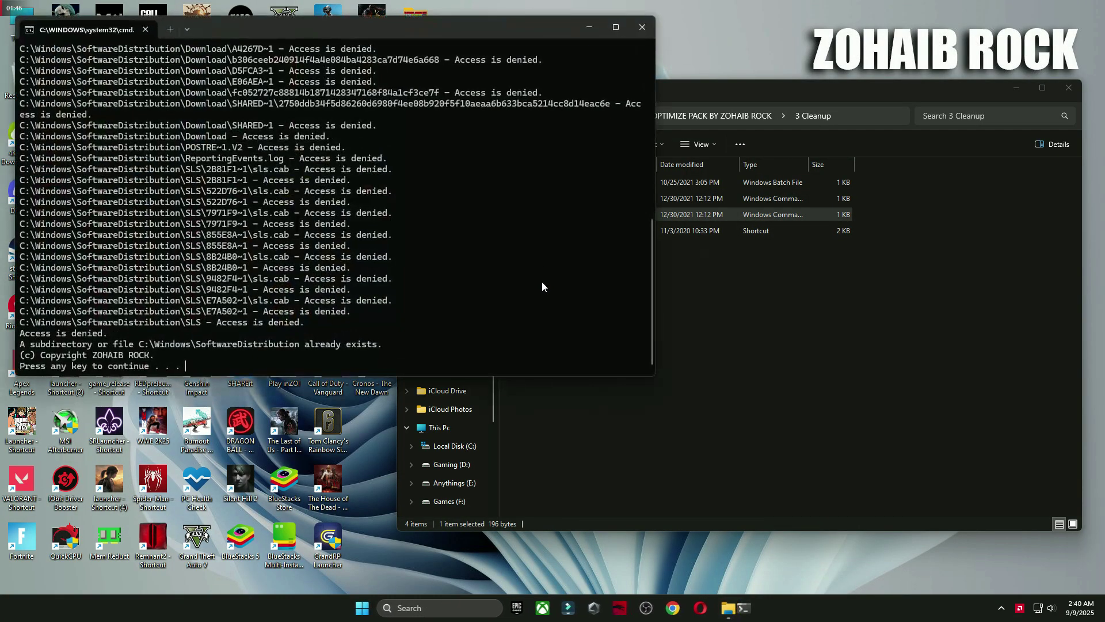
pyautogui.press('Return')
# Run Disk Clean-Up for drive C: and permanently delete the ticked file categories, minimizing the 3 Cleanup folder window
pyautogui.doubleClick(547, 233)
pyautogui.click(1018, 87)
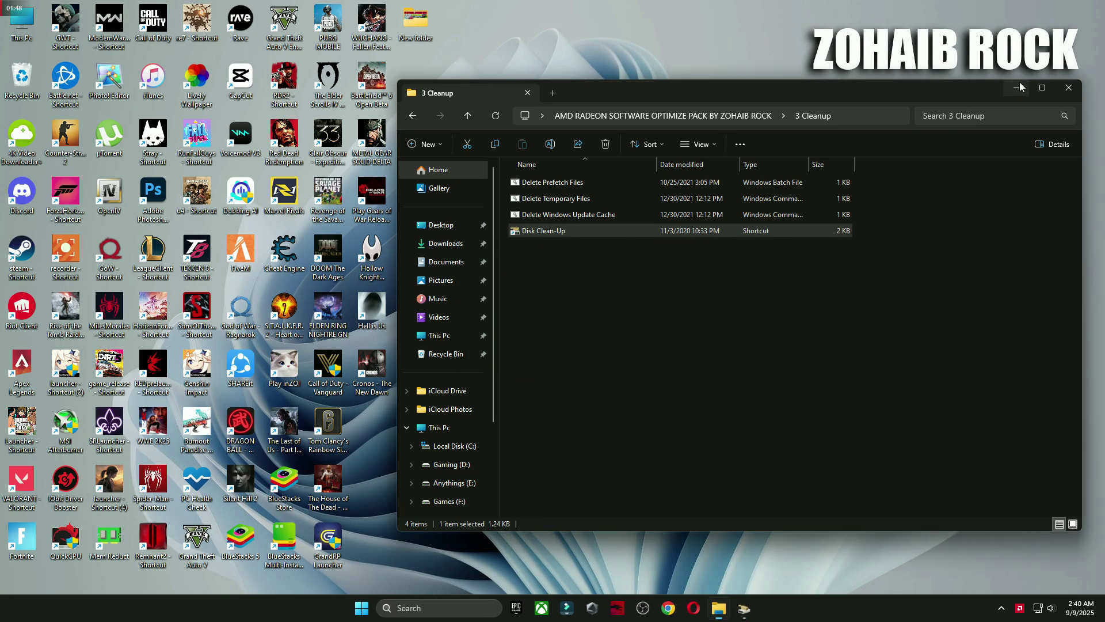
pyautogui.click(1020, 87)
pyautogui.click(522, 322)
pyautogui.moveTo(140, 18); pyautogui.dragTo(632, 82)
pyautogui.click(641, 322)
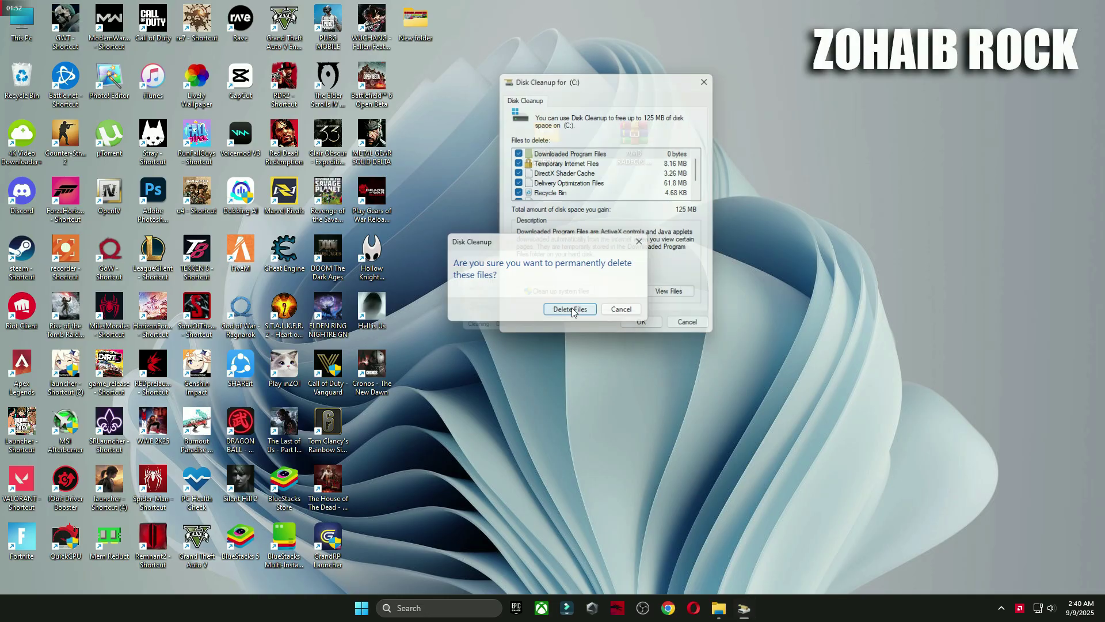
pyautogui.click(590, 321)
pyautogui.moveTo(576, 266); pyautogui.dragTo(580, 214)
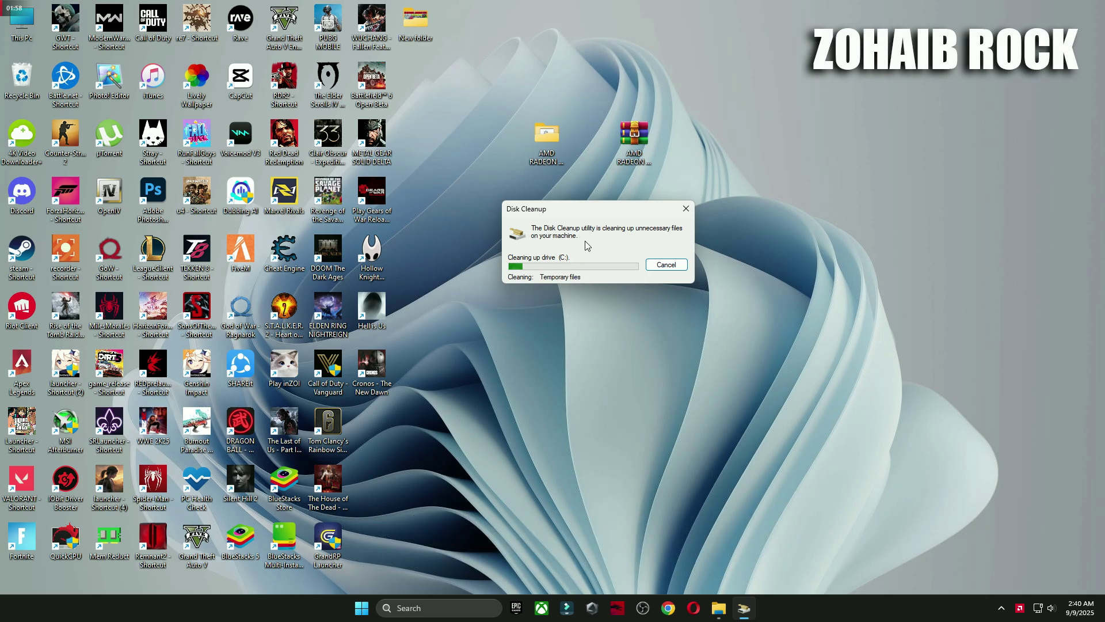
# Open the optimize pack's 4 AMD GPU Settings FOR GAMING folder, examine the three settings images, and close the viewer and folder
pyautogui.click(723, 607)
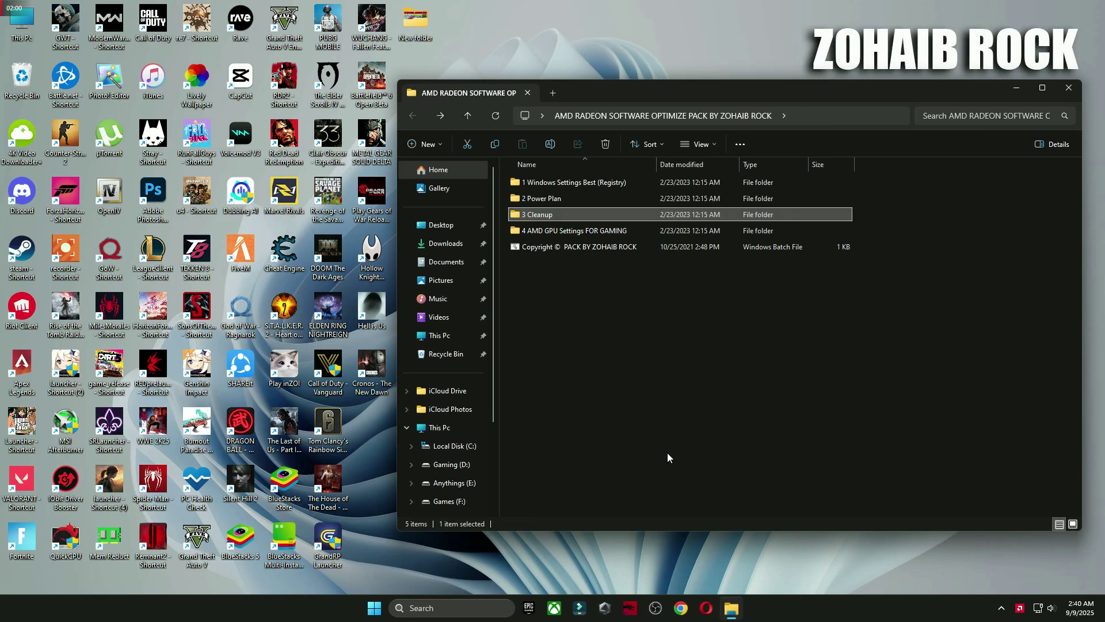
pyautogui.doubleClick(556, 227)
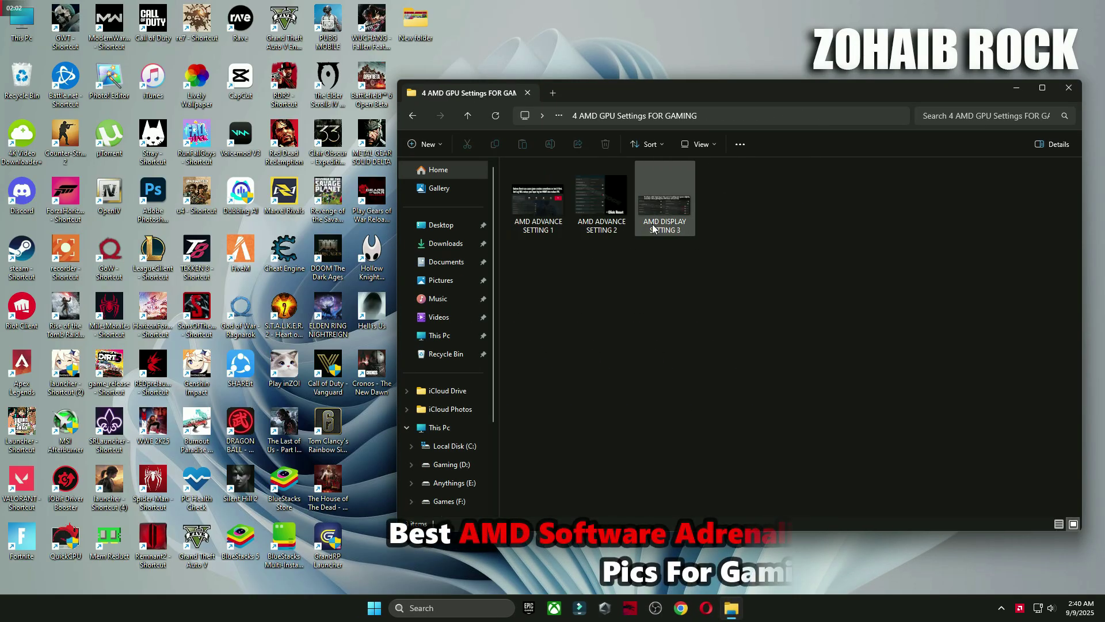
pyautogui.doubleClick(536, 209)
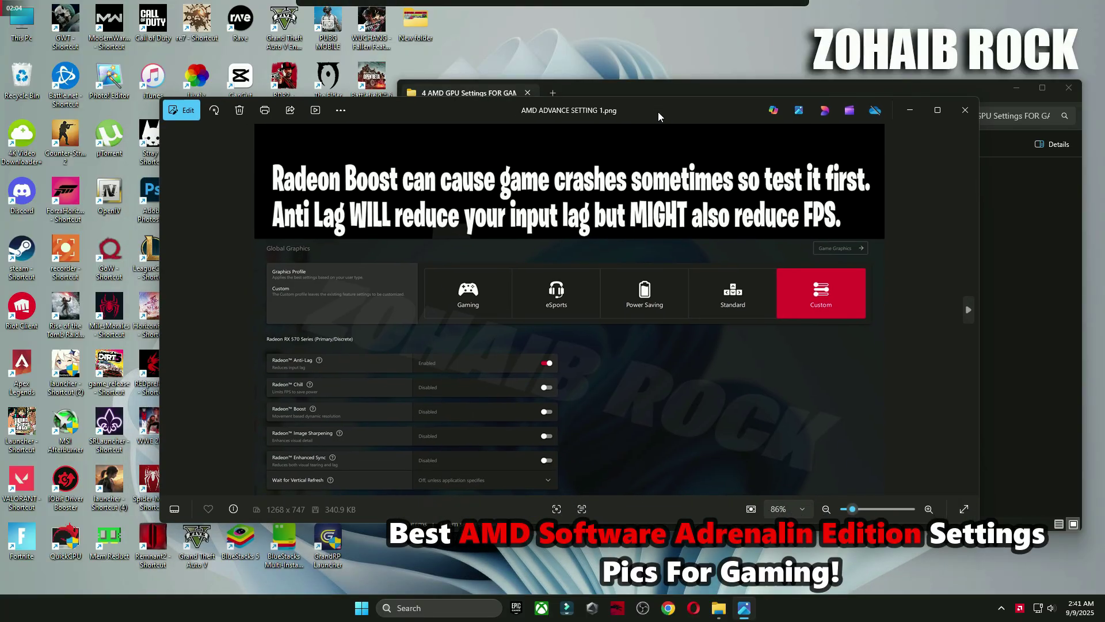
pyautogui.press('Right')
pyautogui.press('Right')
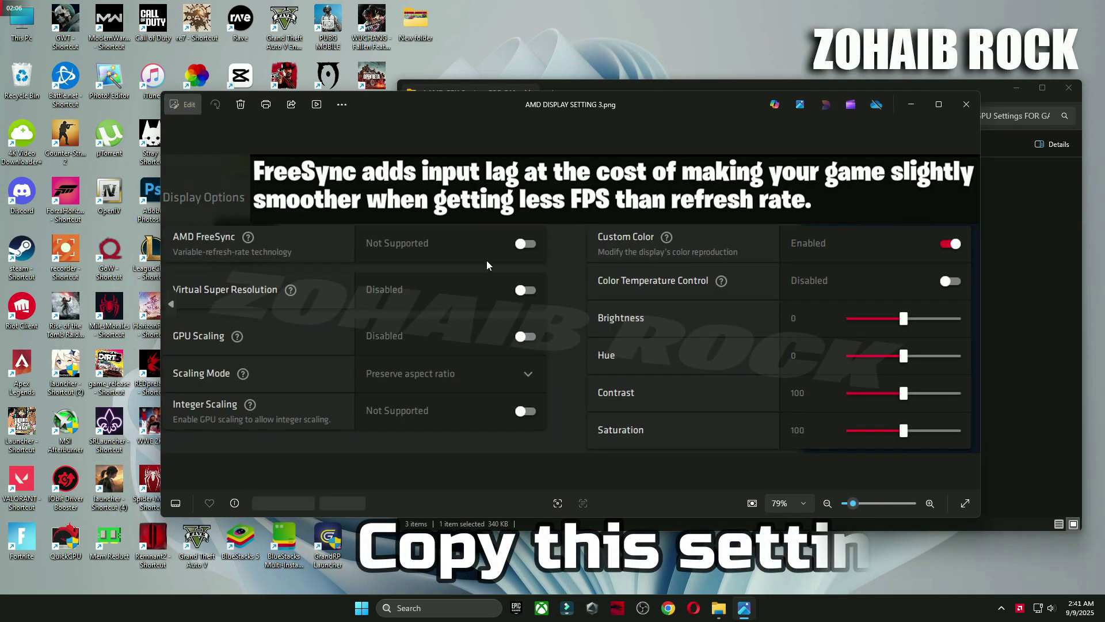
pyautogui.press('Left')
pyautogui.press('Left')
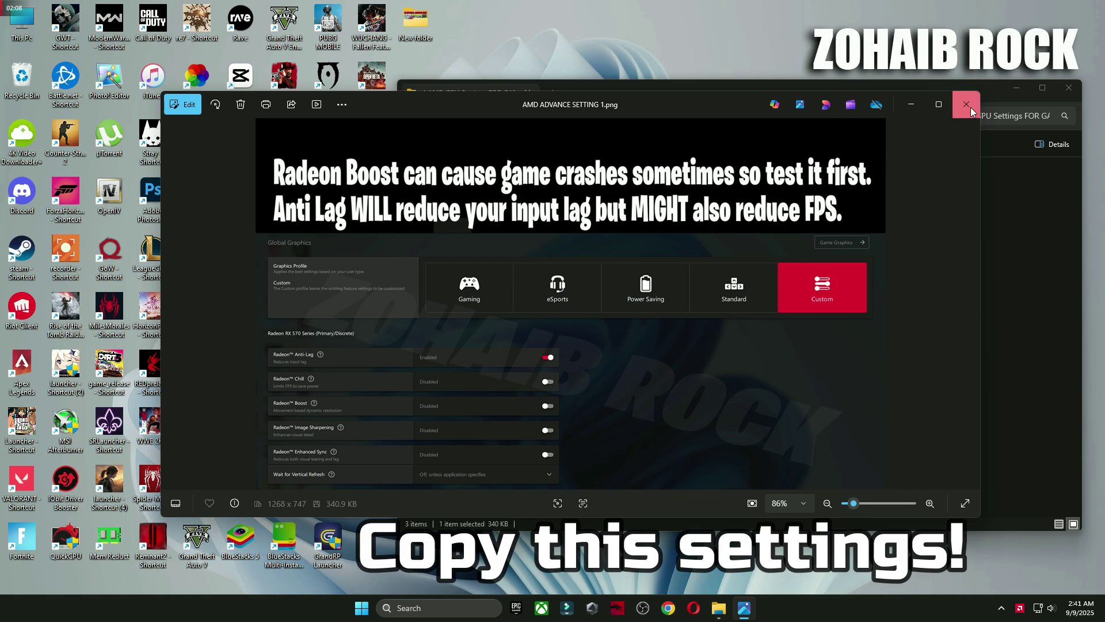
pyautogui.click(970, 107)
pyautogui.click(1068, 88)
# Open AMD Software: Adrenalin Edition from the desktop and examine all the Graphics options for gaming down to Reset Shader Cache
pyautogui.rightClick(507, 193)
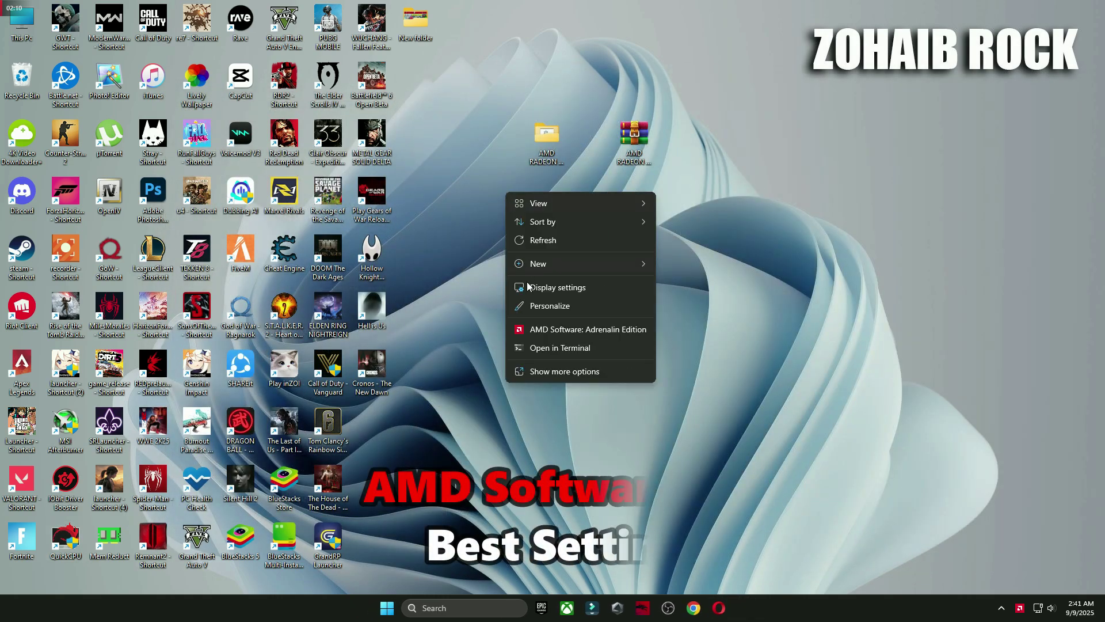
pyautogui.click(576, 329)
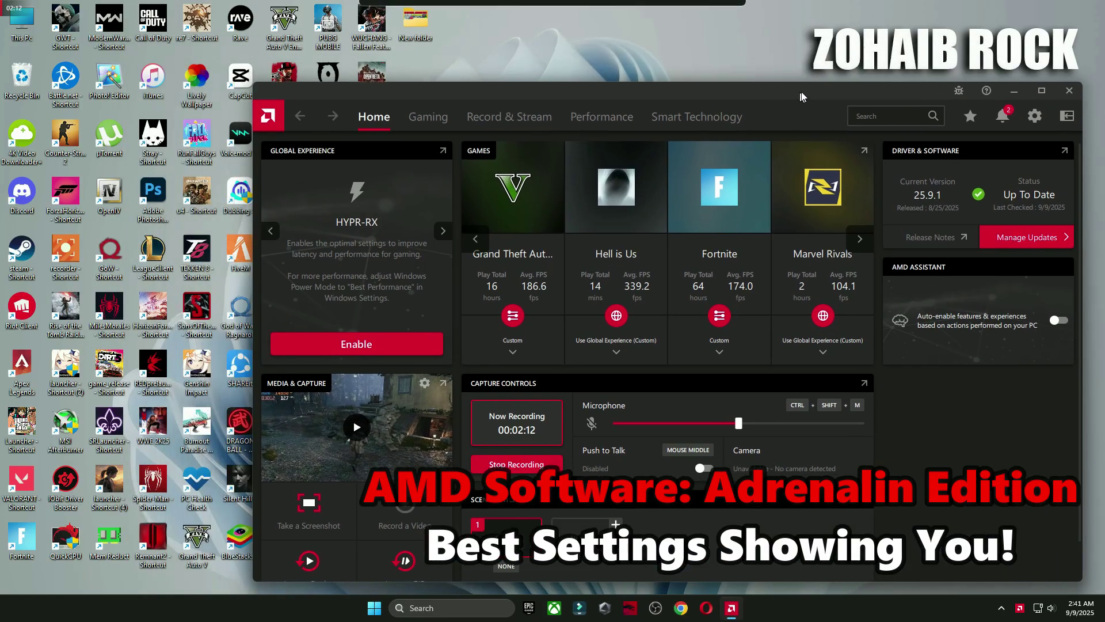
pyautogui.click(433, 108)
pyautogui.click(337, 141)
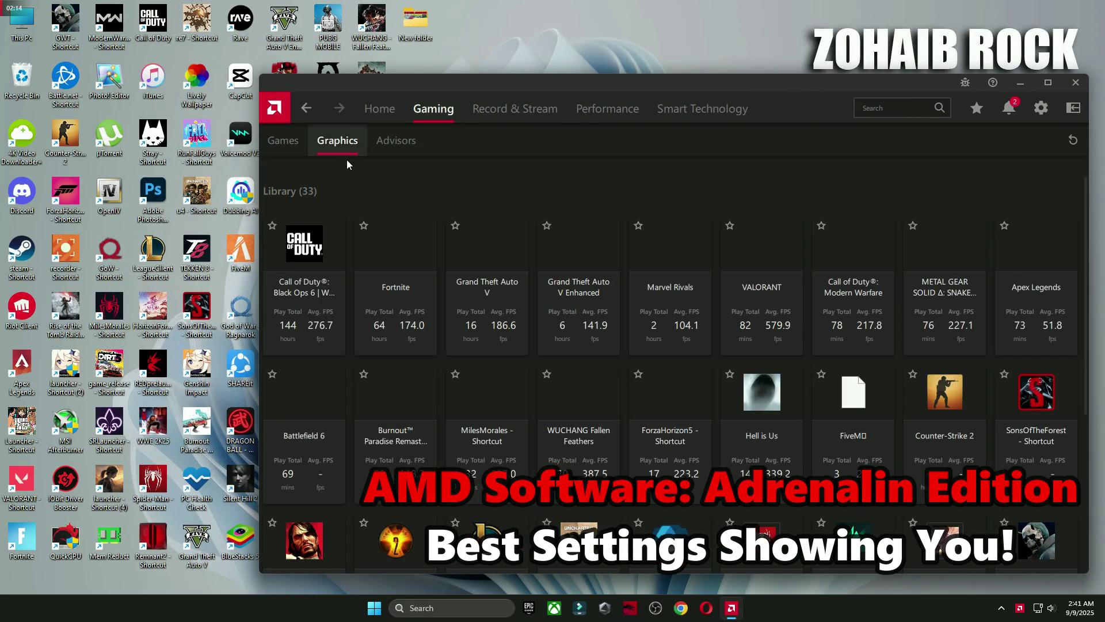
pyautogui.scroll(-2, 400, 285)
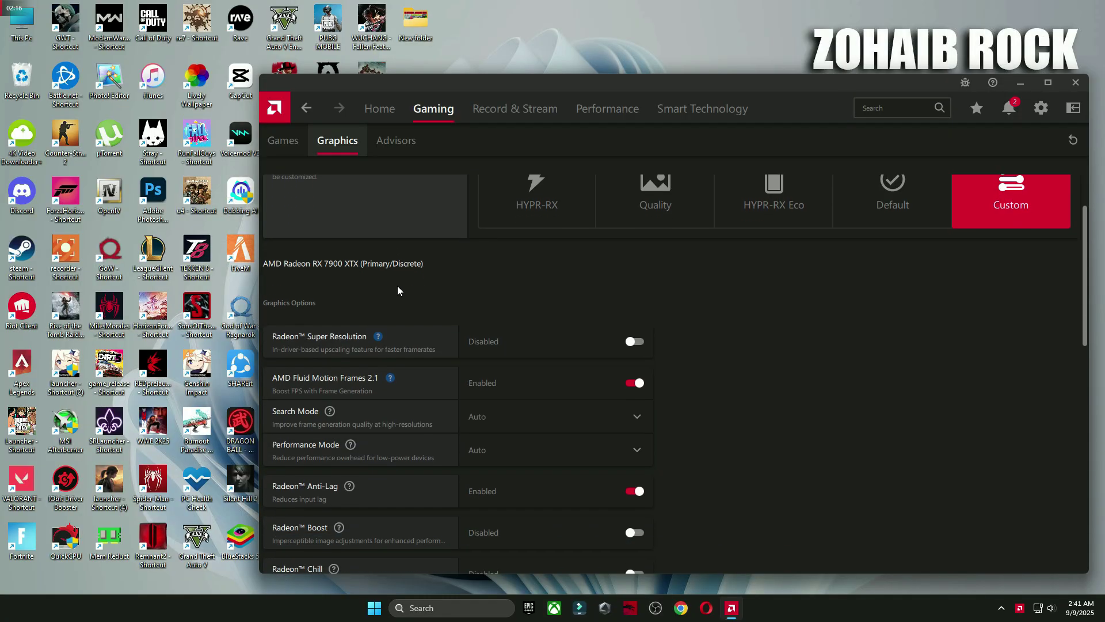
pyautogui.scroll(-3, 397, 294)
pyautogui.scroll(1, 399, 293)
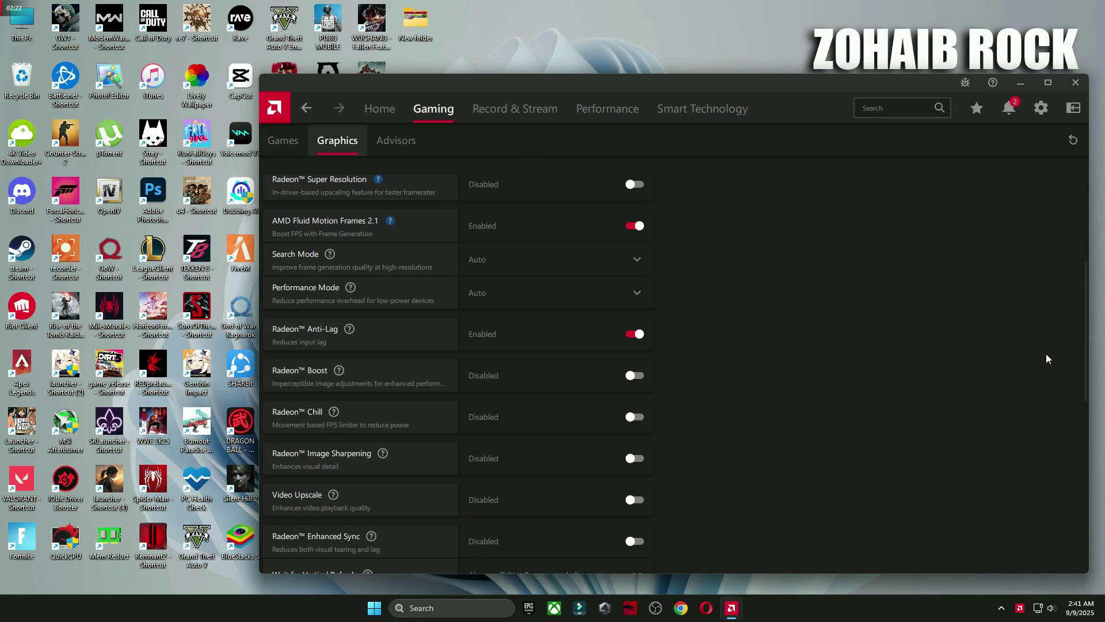
pyautogui.moveTo(1087, 348); pyautogui.dragTo(1095, 519)
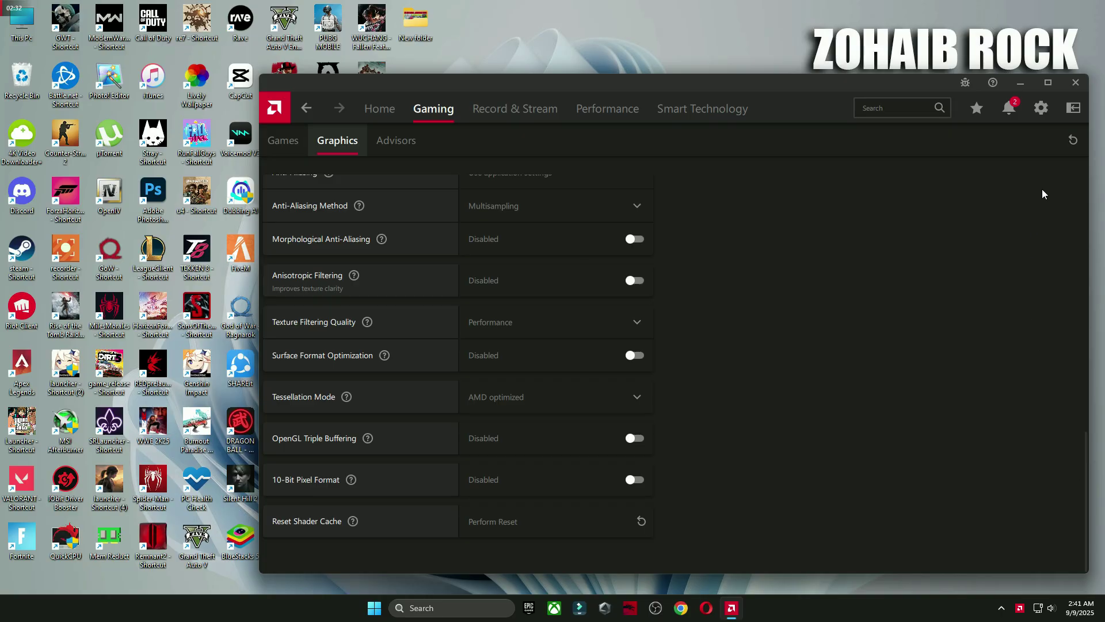
# Examine the AMD display settings, switching Custom Color on to see its options and off again, and close AMD Software
pyautogui.click(1040, 108)
pyautogui.click(324, 151)
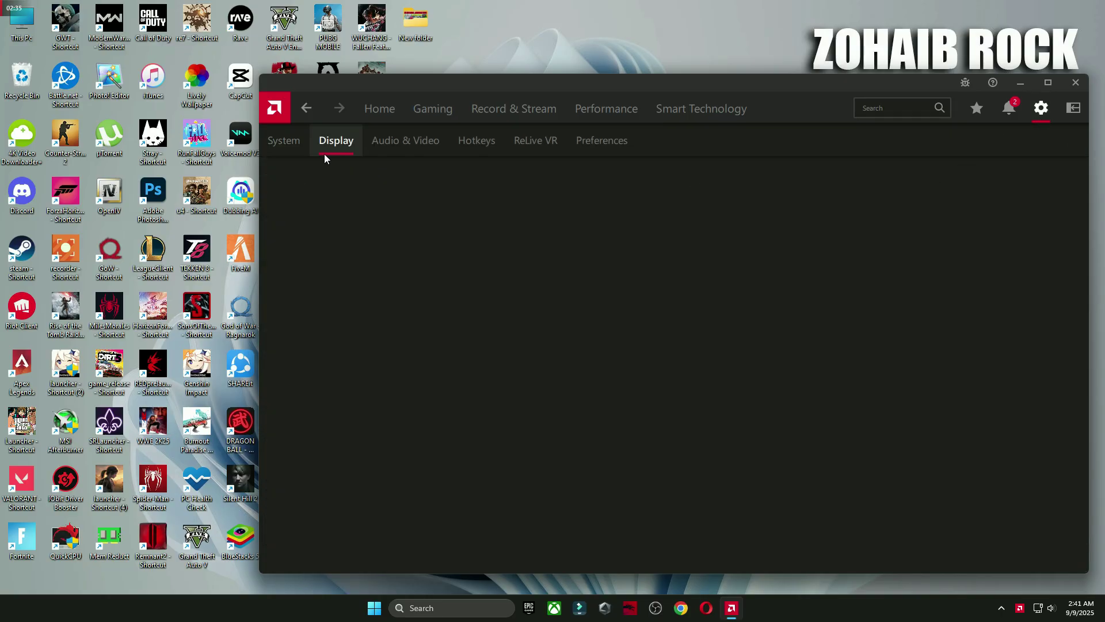
pyautogui.click(1062, 333)
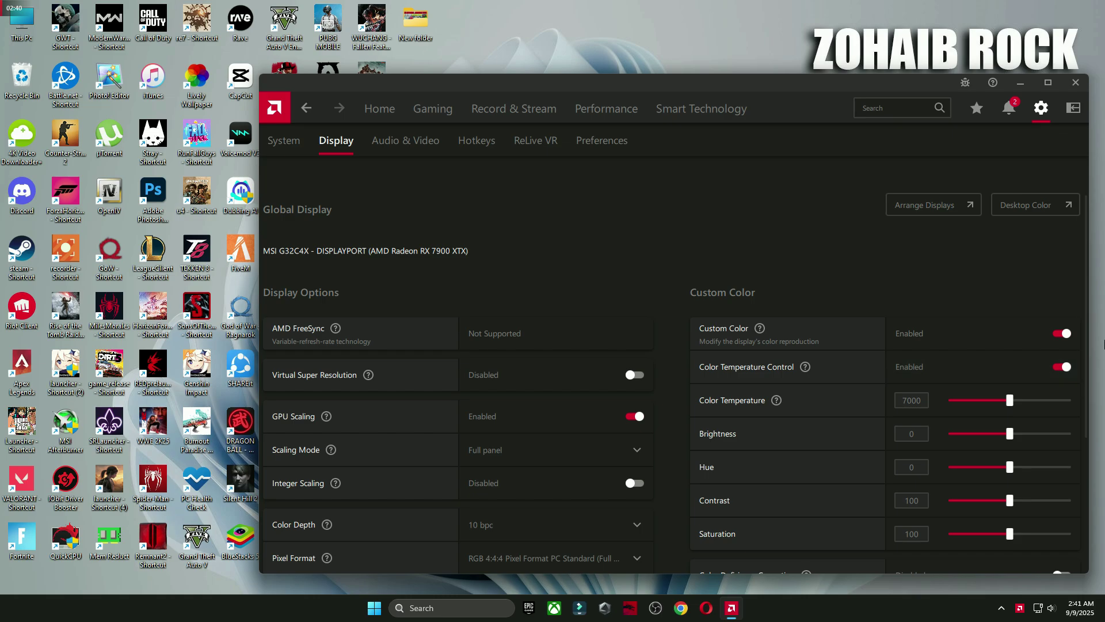
pyautogui.moveTo(1088, 297); pyautogui.dragTo(1101, 397)
pyautogui.scroll(2, 1070, 312)
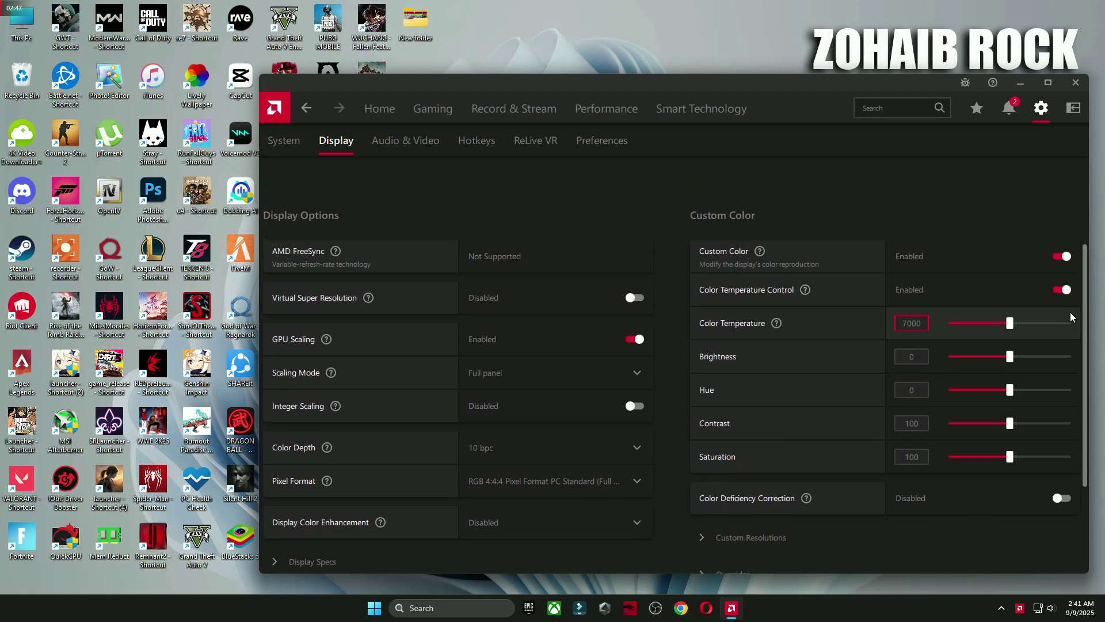
pyautogui.click(1060, 256)
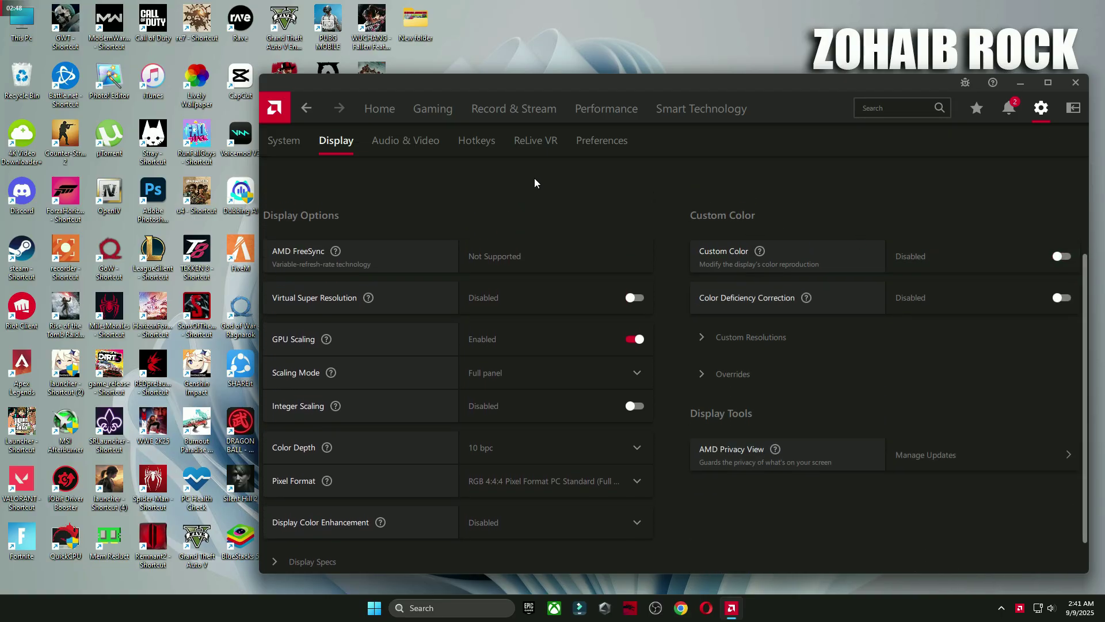
pyautogui.click(385, 110)
pyautogui.click(1074, 84)
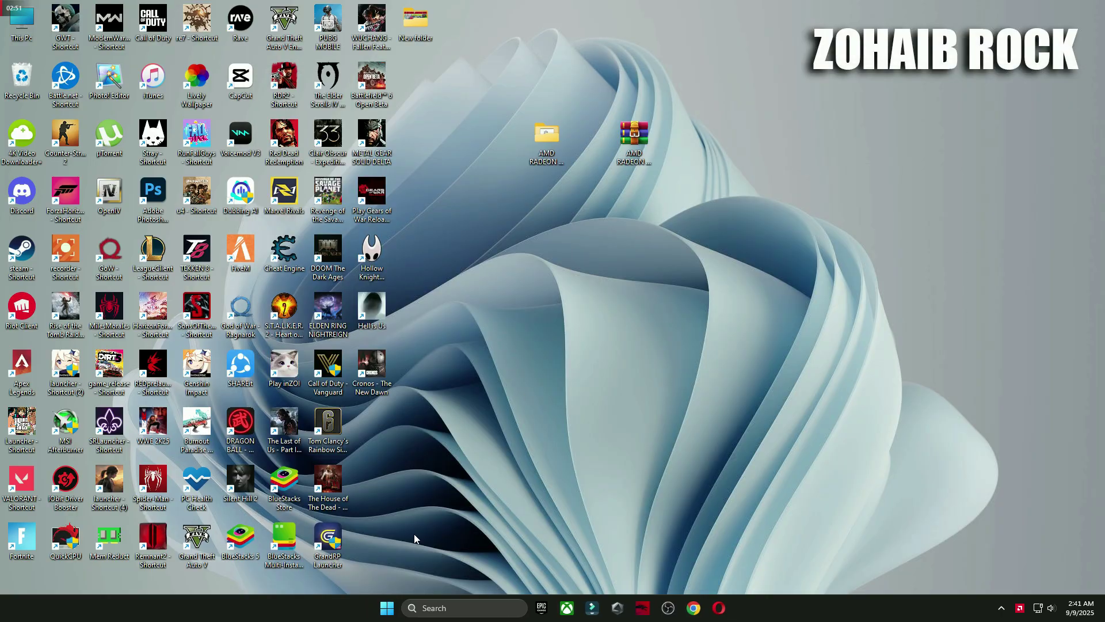
# Go through Game Mode in Windows Settings to the Graphics page and select Fortnite in the app list
pyautogui.click(393, 607)
pyautogui.click(635, 279)
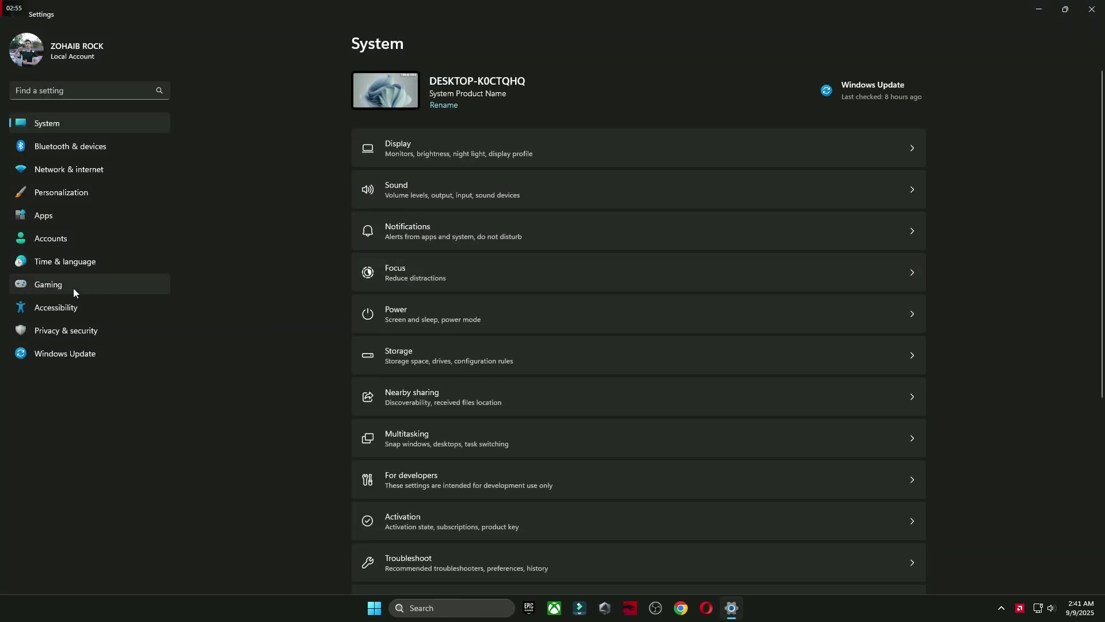
pyautogui.click(40, 287)
pyautogui.click(425, 170)
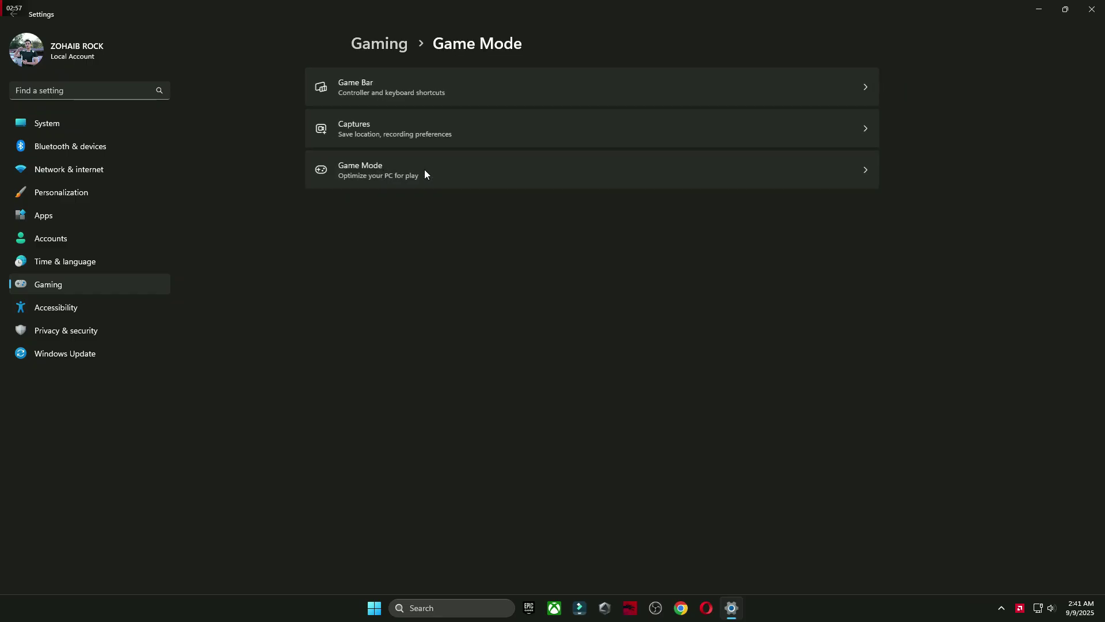
pyautogui.click(439, 168)
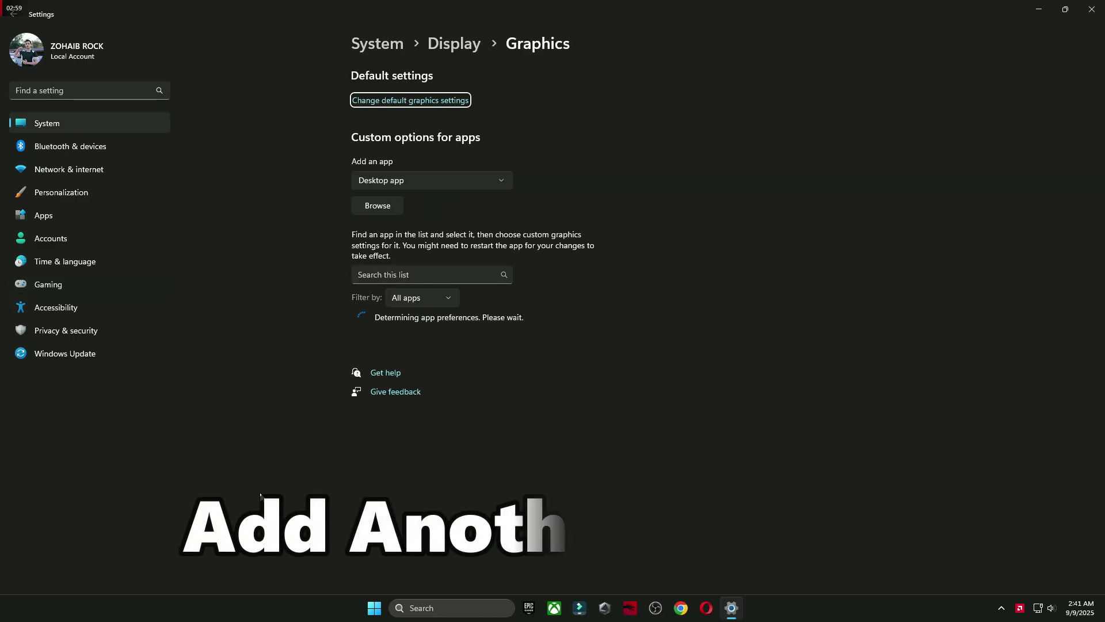
pyautogui.scroll(-5, 679, 356)
pyautogui.click(552, 501)
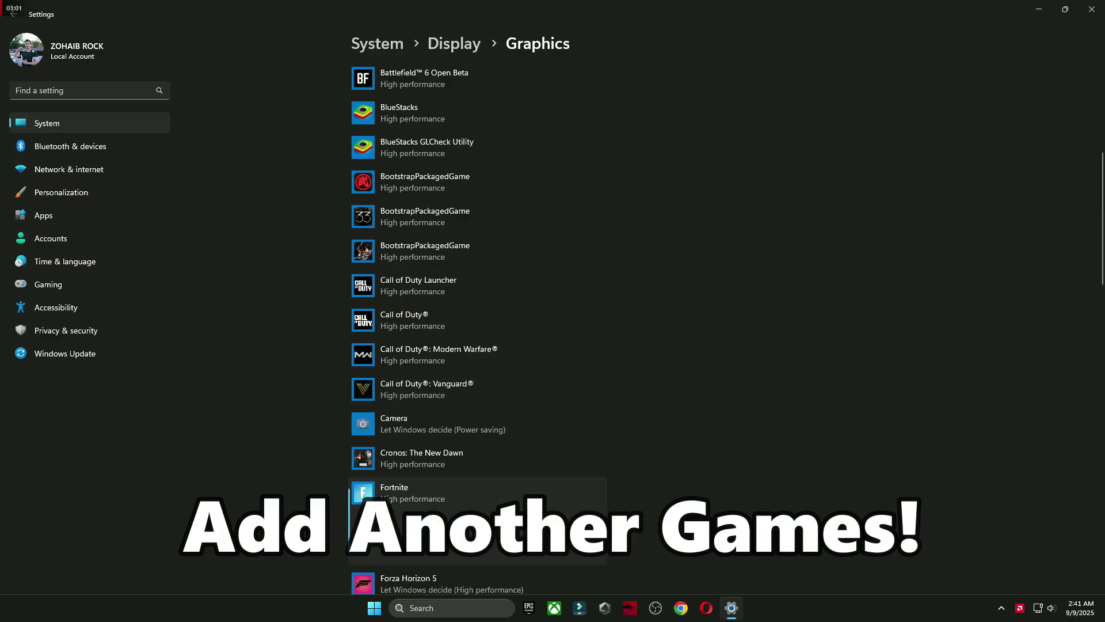
pyautogui.scroll(10, 568, 413)
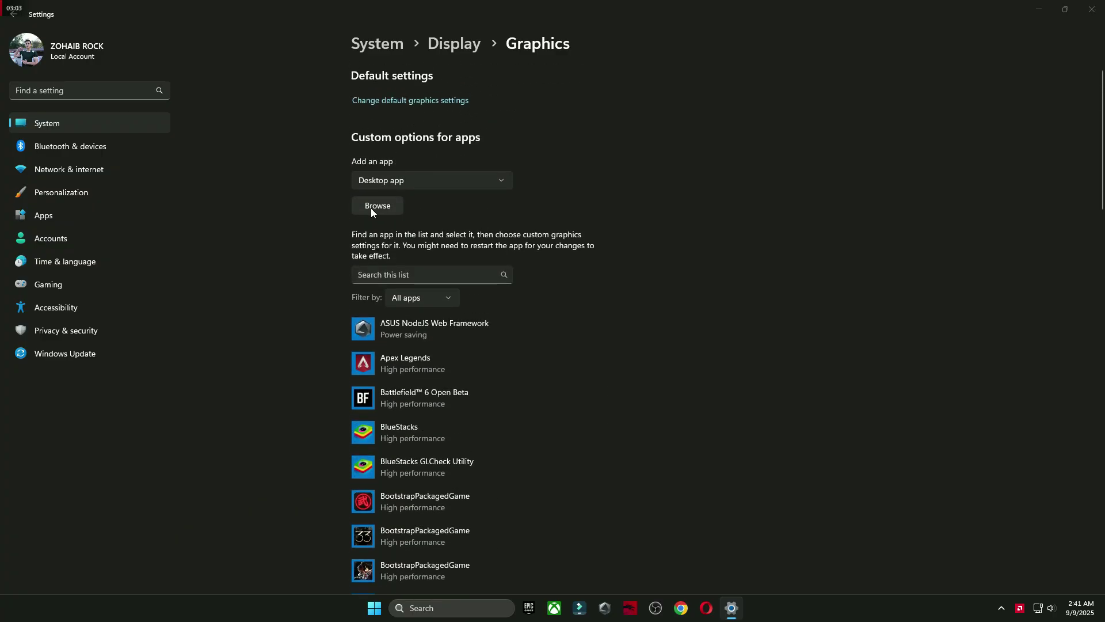
# Add FortniteClient-Win64-Shipping from Fortnite's FortniteGame\Binaries\Win64 folder on the Games (I:) drive to the custom graphics apps
pyautogui.click(371, 208)
pyautogui.click(54, 449)
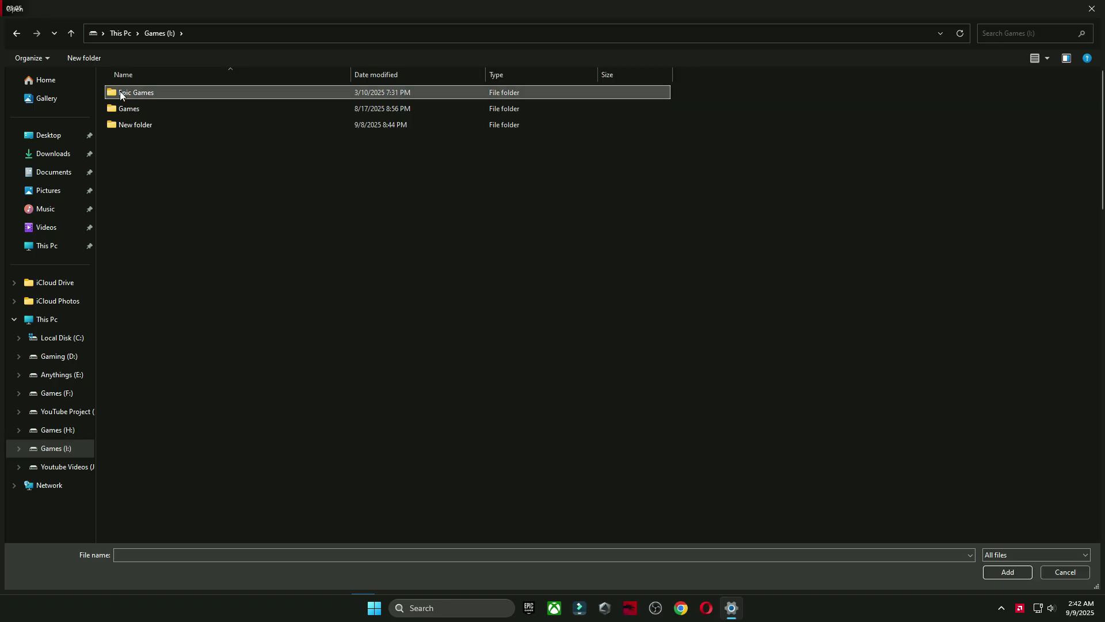
pyautogui.doubleClick(122, 97)
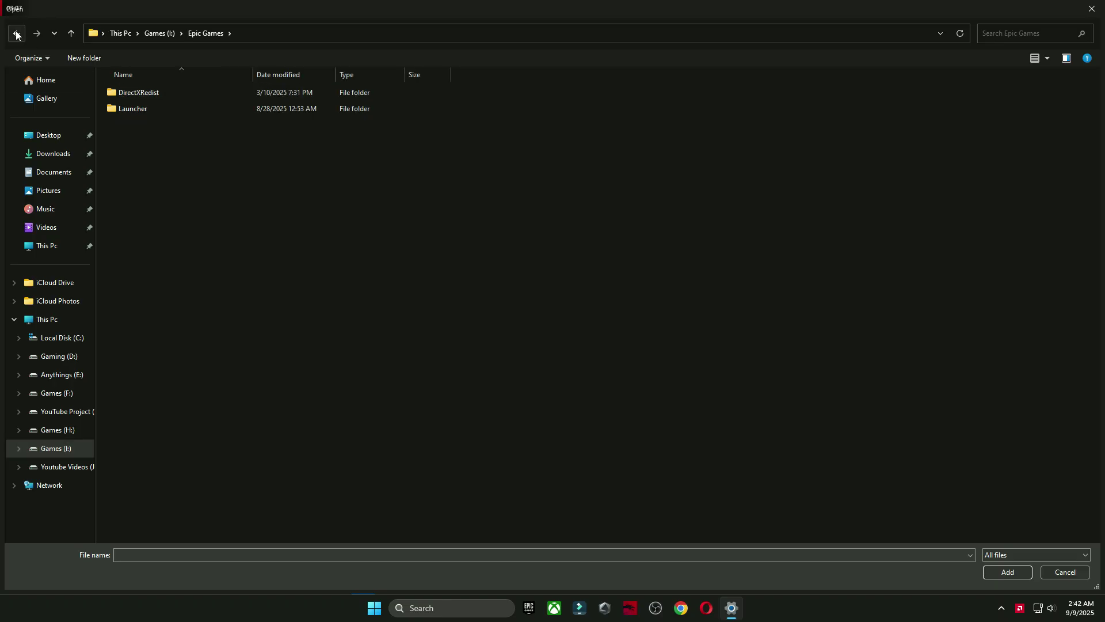
pyautogui.click(16, 33)
pyautogui.doubleClick(126, 109)
pyautogui.doubleClick(180, 126)
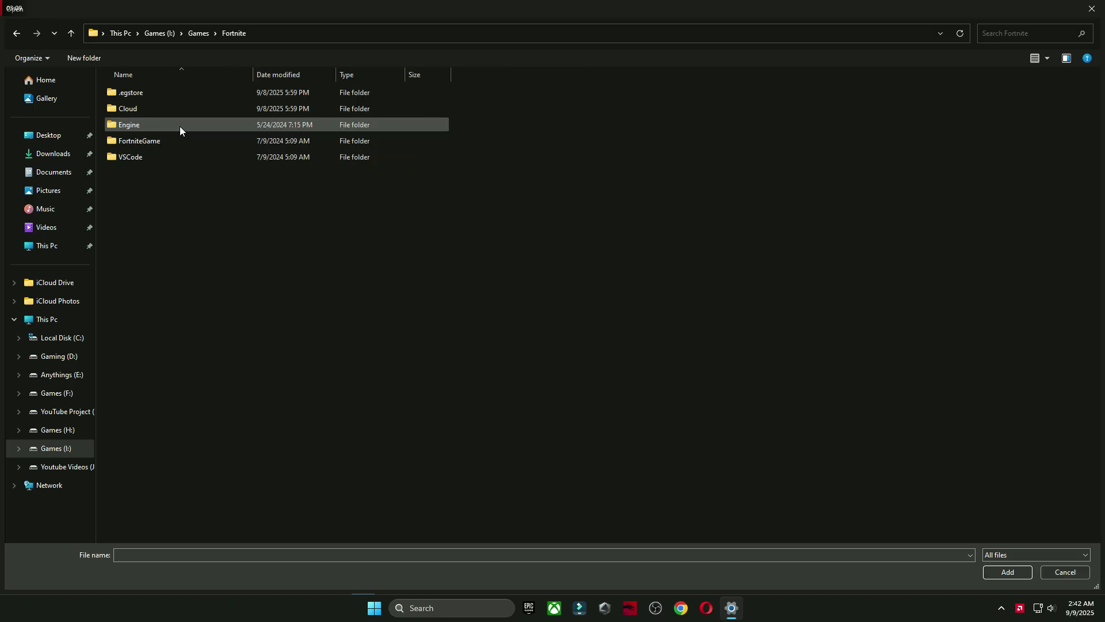
pyautogui.doubleClick(161, 139)
pyautogui.doubleClick(145, 93)
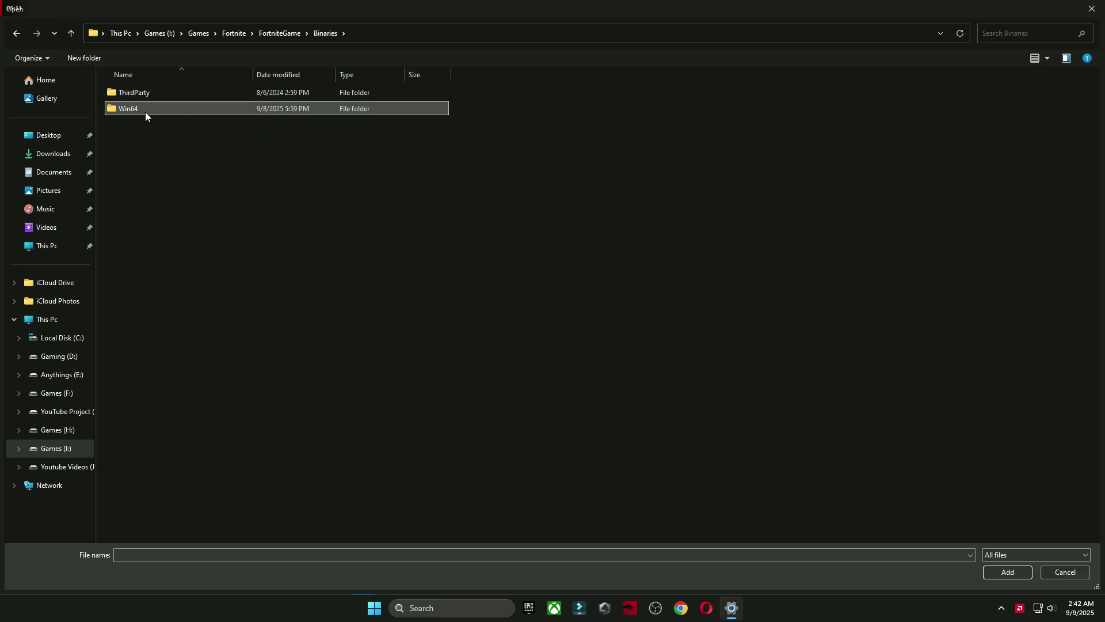
pyautogui.doubleClick(145, 112)
pyautogui.click(281, 174)
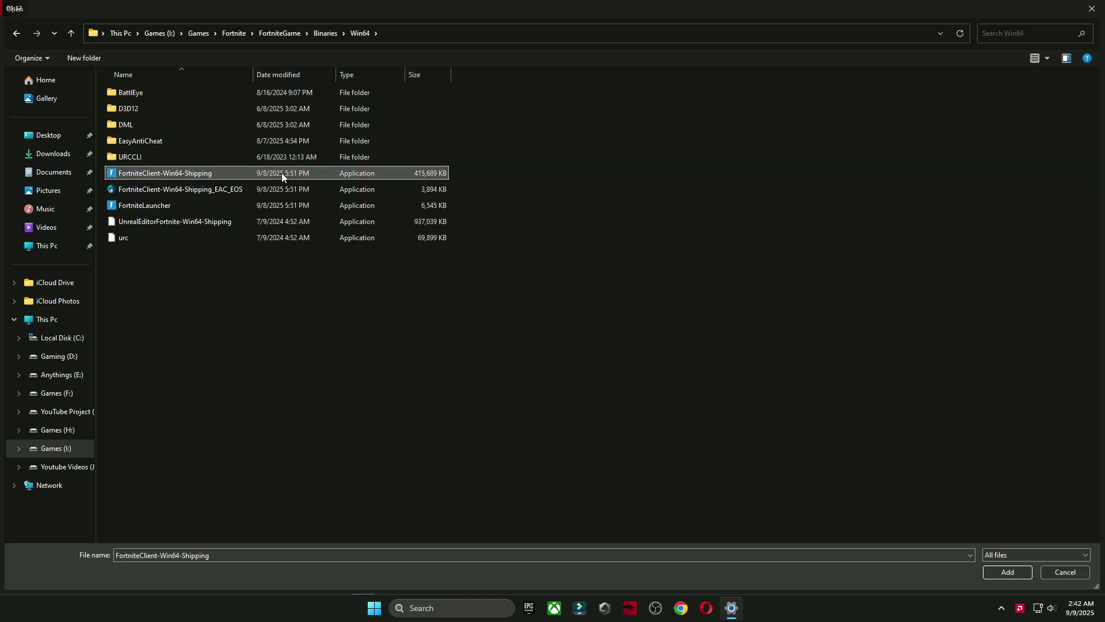
pyautogui.click(986, 572)
# Set Fortnite's graphics preference to High performance, save it and close Windows Settings
pyautogui.click(515, 385)
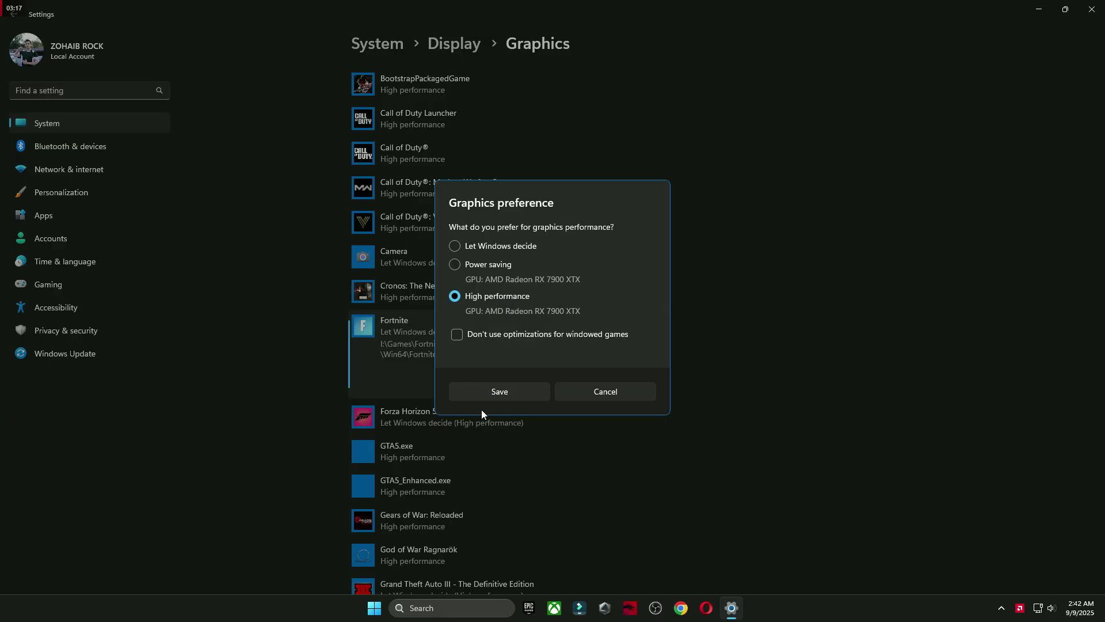
pyautogui.click(499, 393)
pyautogui.click(1101, 16)
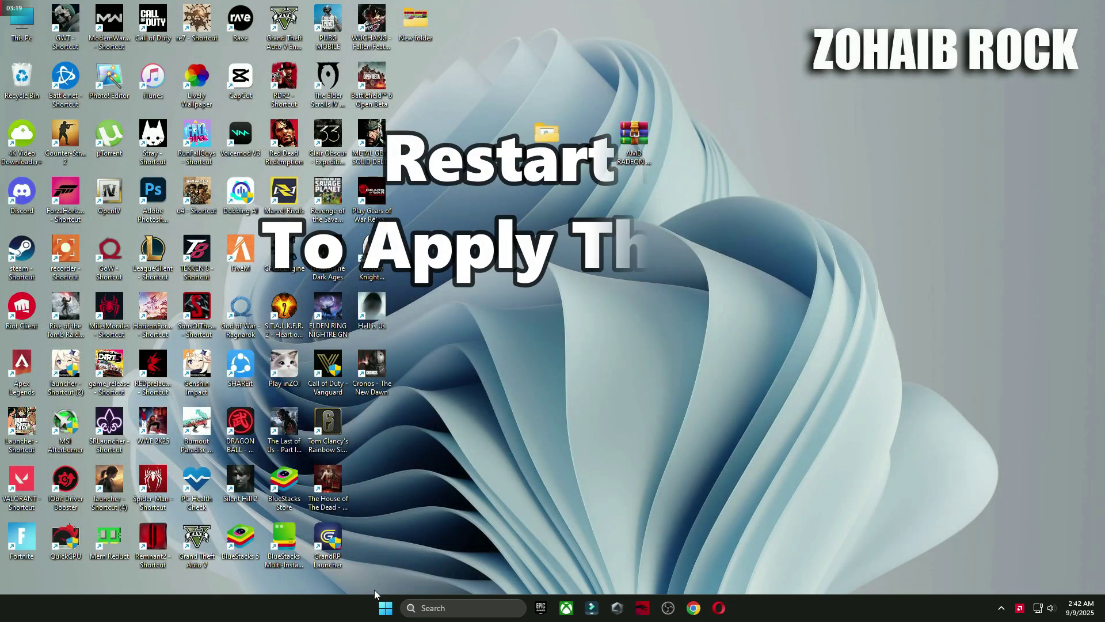
# Bring up the Windows power options for restarting the PC
pyautogui.click(385, 605)
pyautogui.click(694, 568)
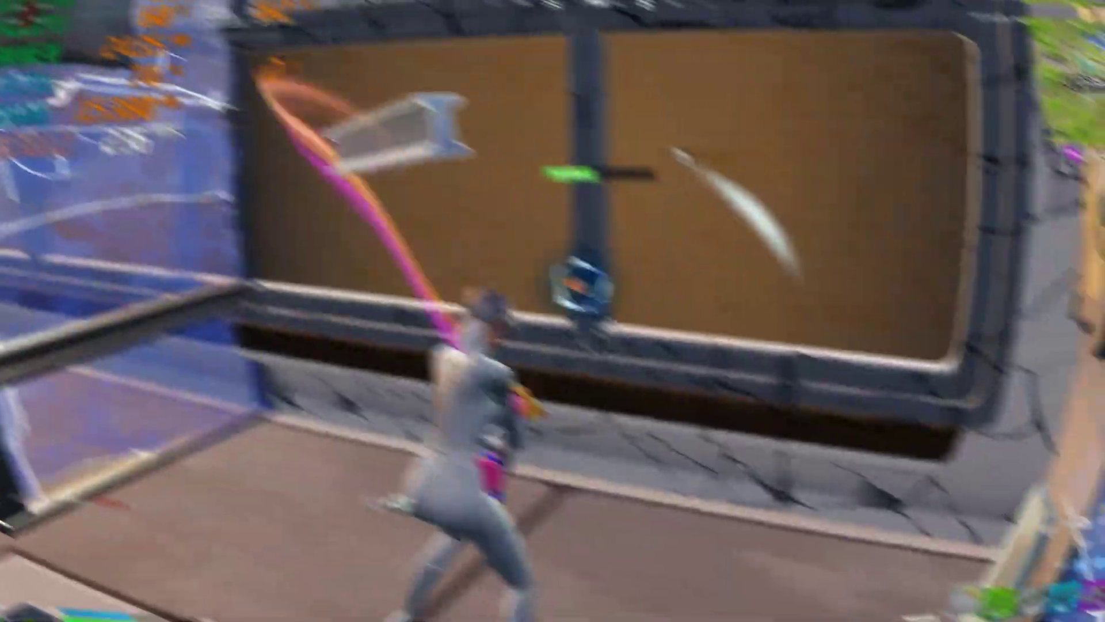
pyautogui.press('1')
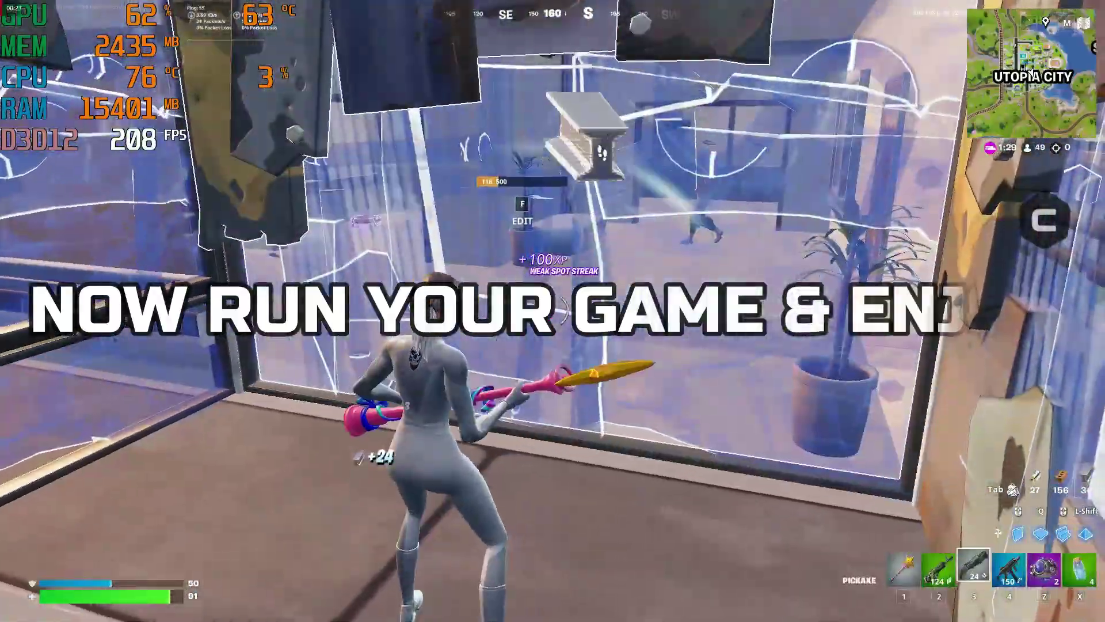
pyautogui.press('3')
pyautogui.press('f')
pyautogui.press('f')
pyautogui.click(553, 311)
pyautogui.click(553, 311)
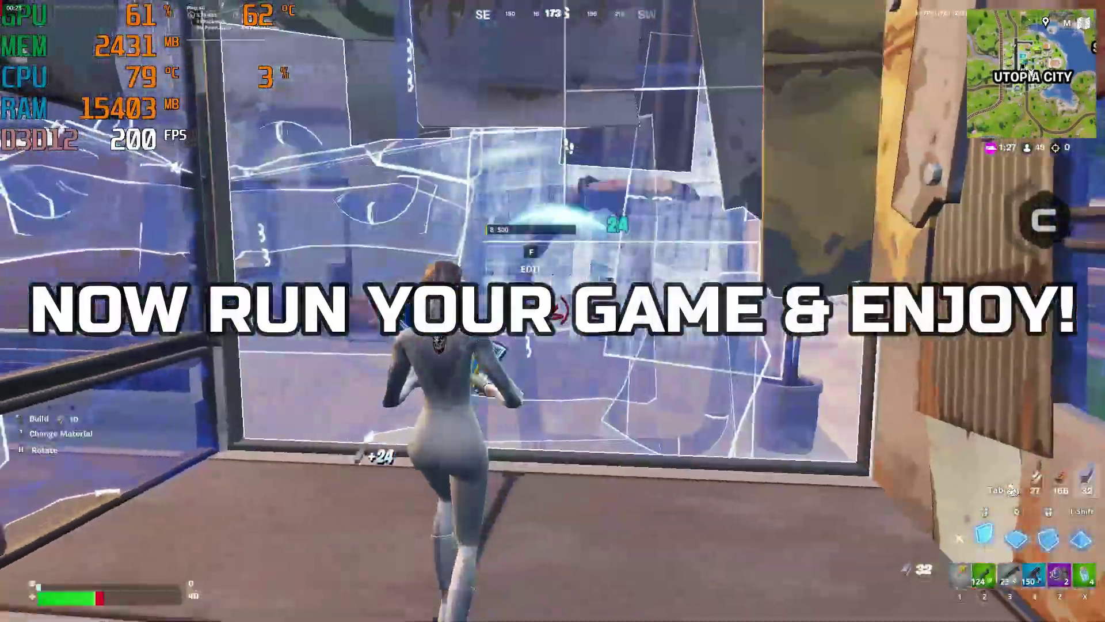
pyautogui.press('x')
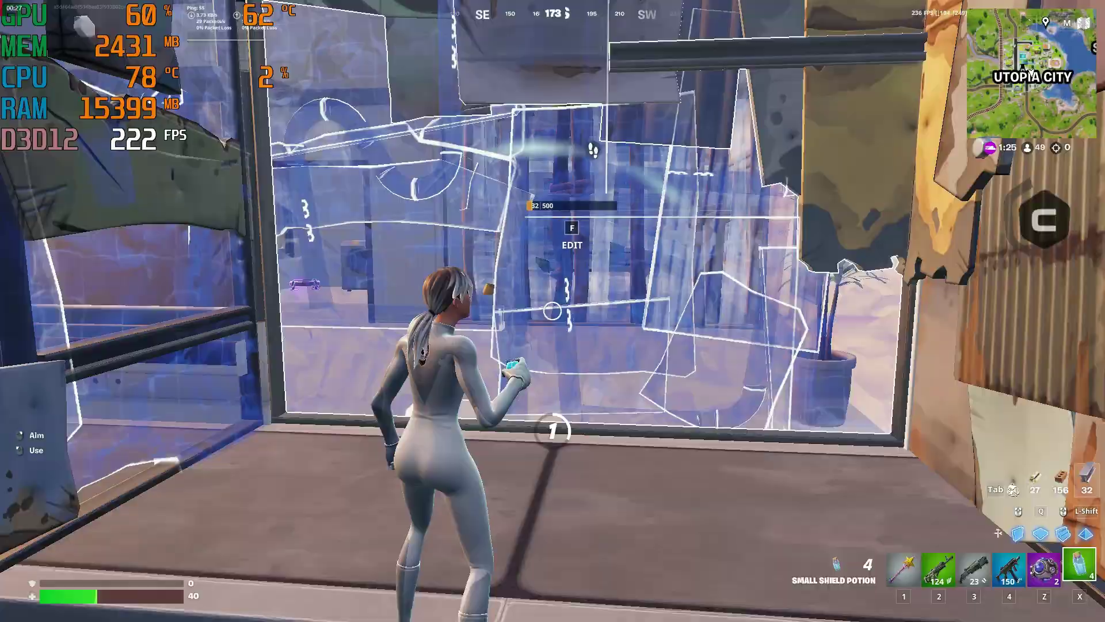
pyautogui.click(552, 310)
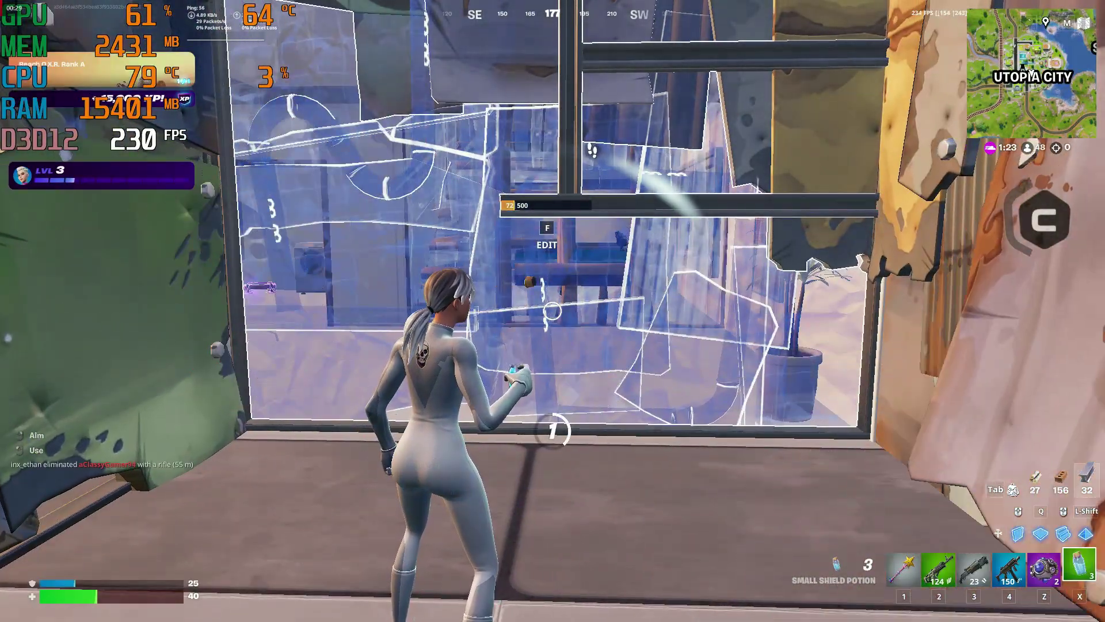
pyautogui.click(553, 311)
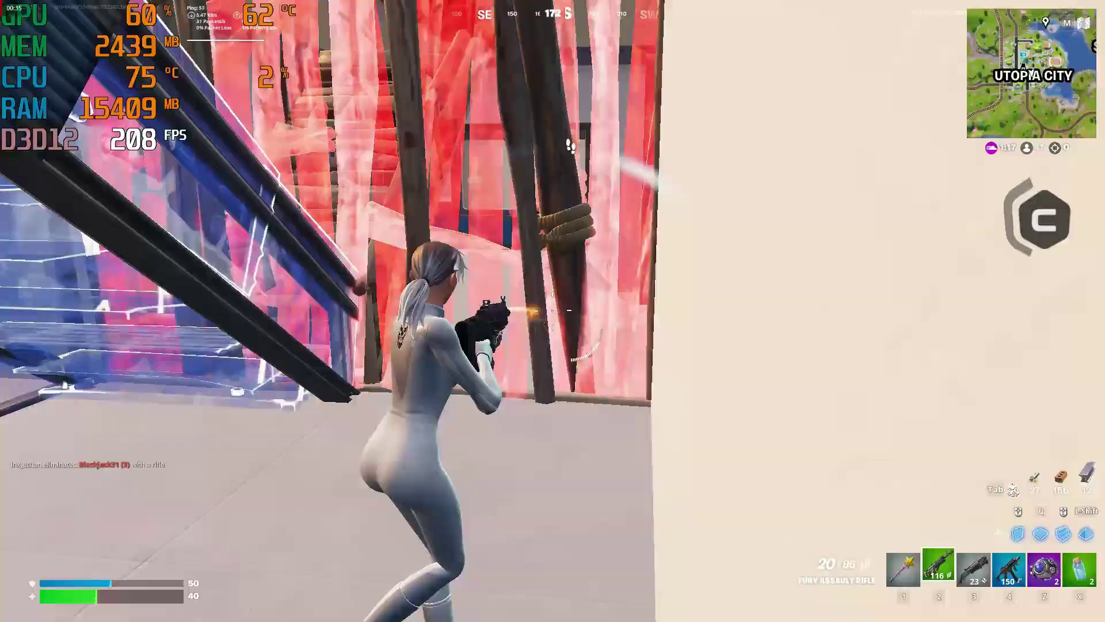
pyautogui.click(552, 311)
pyautogui.press('3')
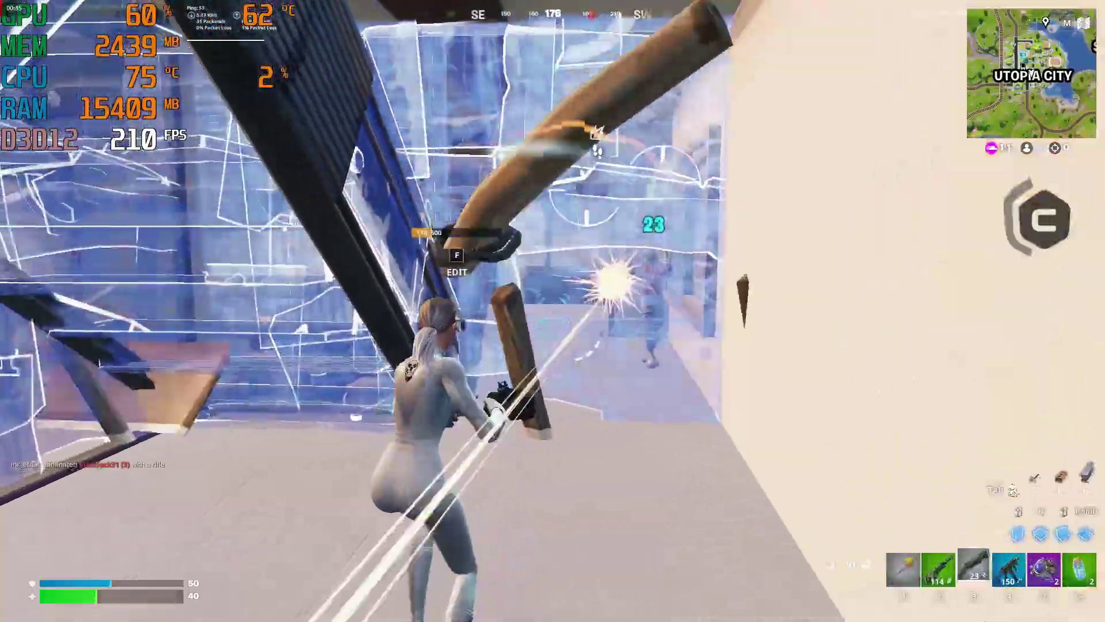
pyautogui.press('f')
pyautogui.click(552, 310)
pyautogui.click(553, 311)
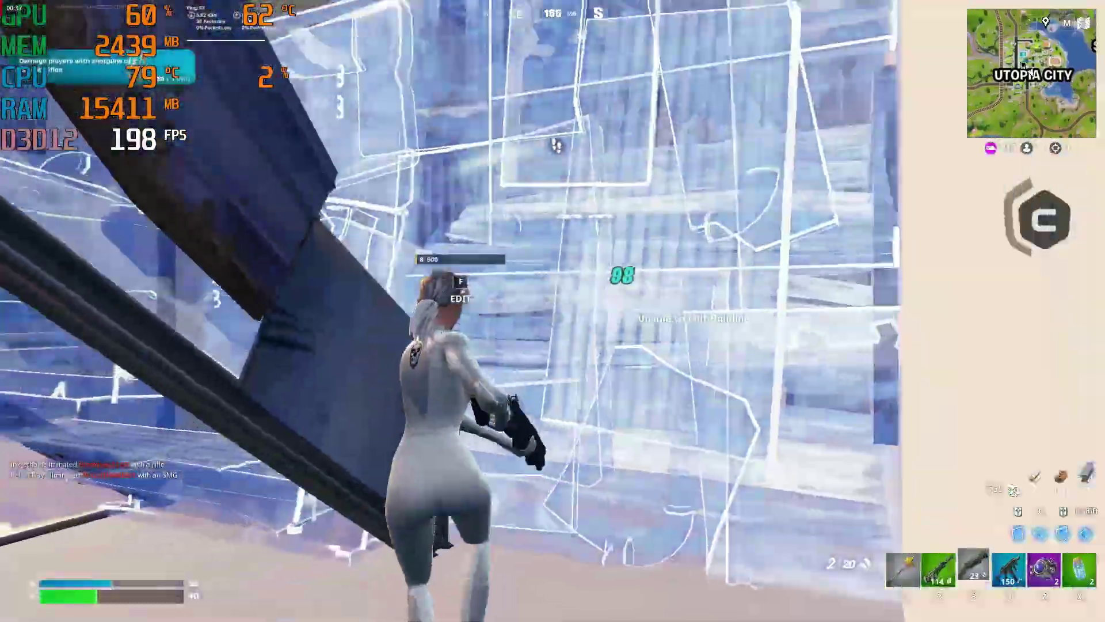
pyautogui.press('f')
pyautogui.press('4')
pyautogui.click(553, 311)
pyautogui.click(553, 311)
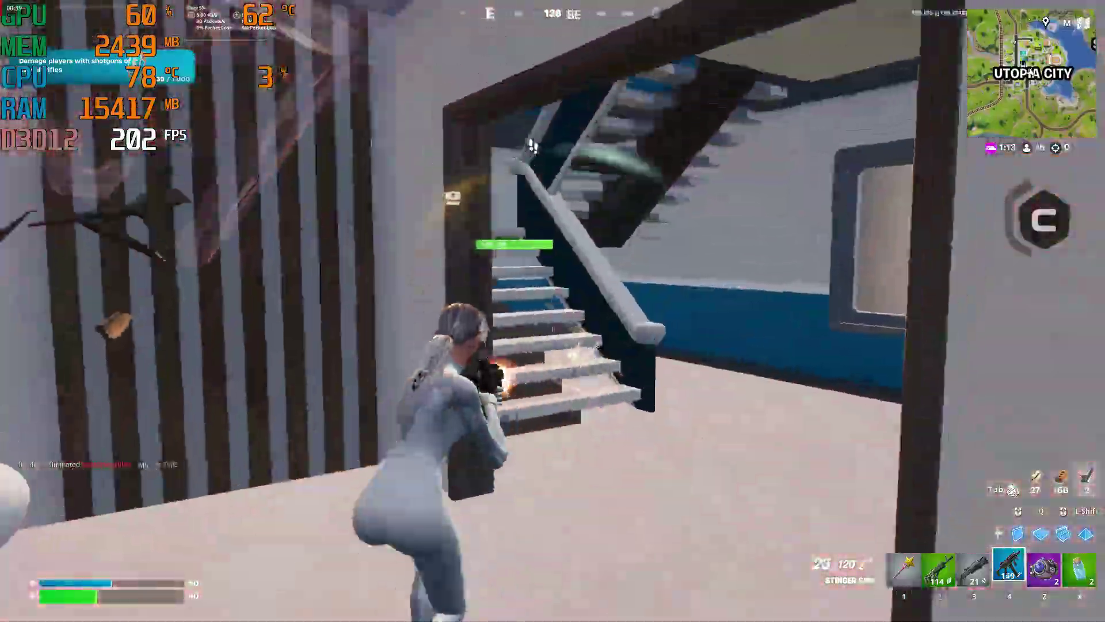
pyautogui.click(552, 311)
pyautogui.press('1')
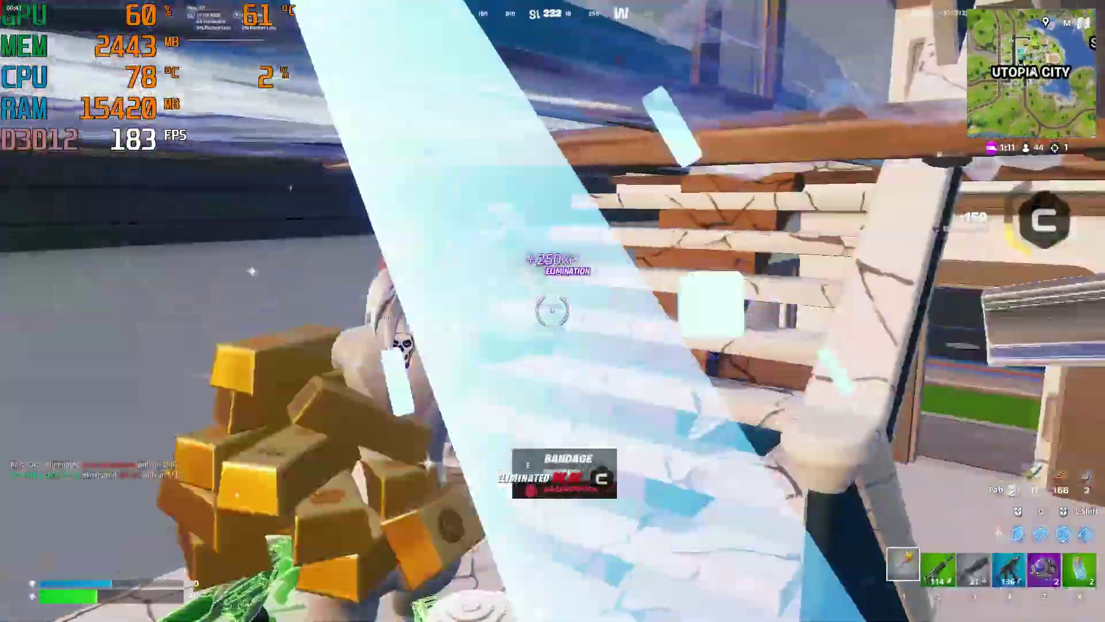
pyautogui.click(553, 311)
pyautogui.click(553, 311)
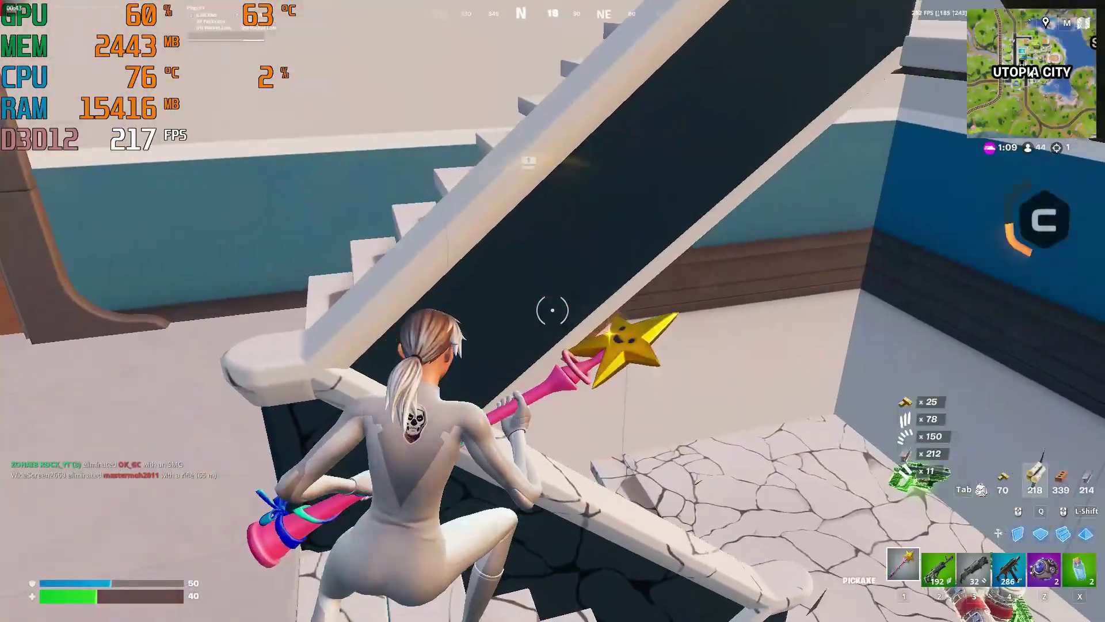